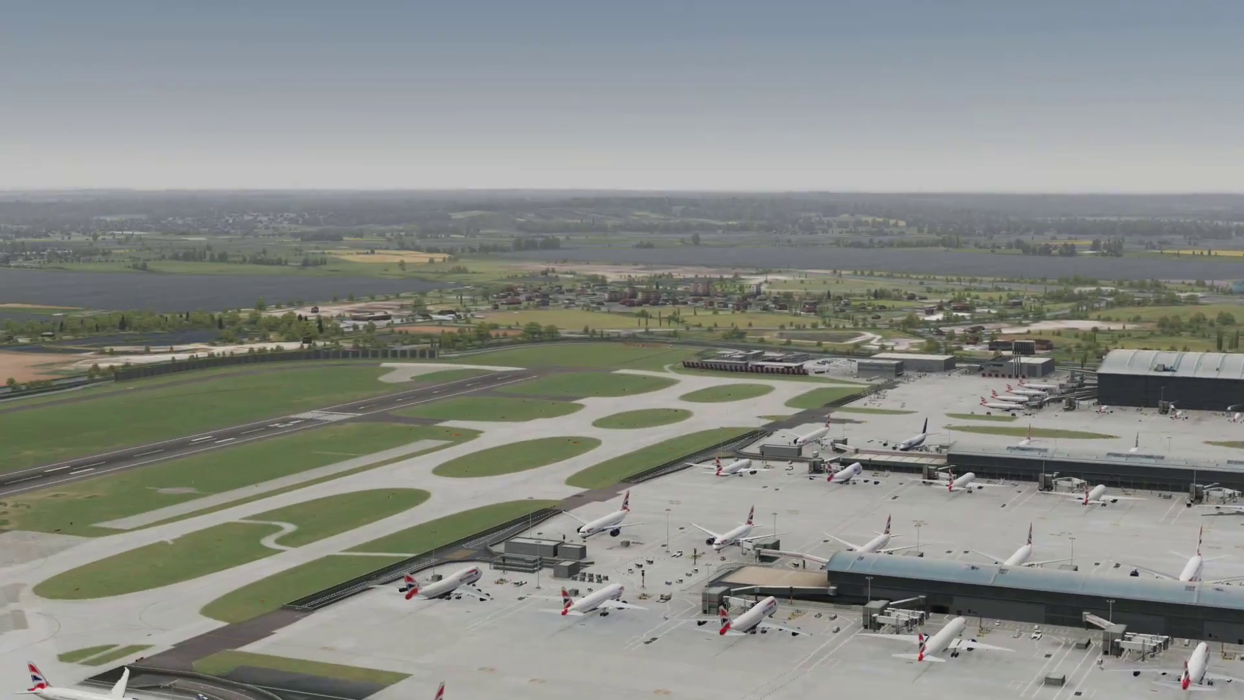
Examine the simulator's Air Traffic view list for the AI aircraft types and registrations available around the airport.
{"action": "right_click", "coordinate": [489, 228]}
{"action": "mouse_move", "coordinate": [611, 320]}
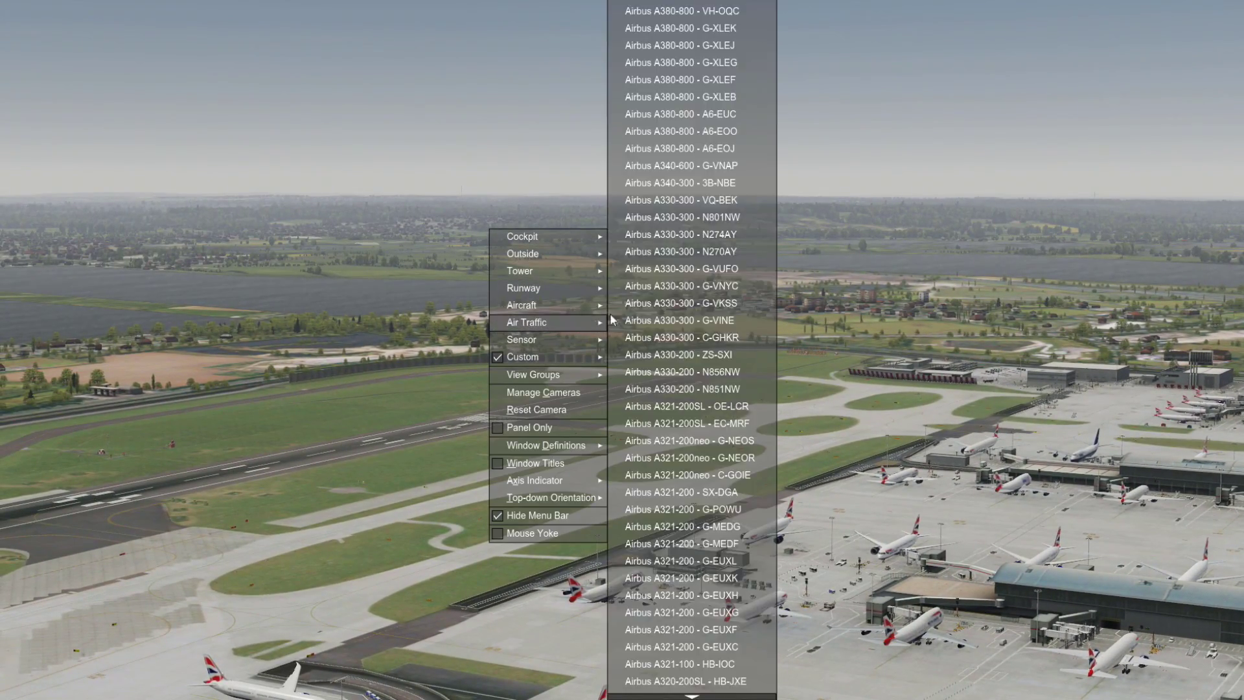
{"action": "scroll", "coordinate": [678, 338], "scroll_direction": "down", "scroll_amount": 3}
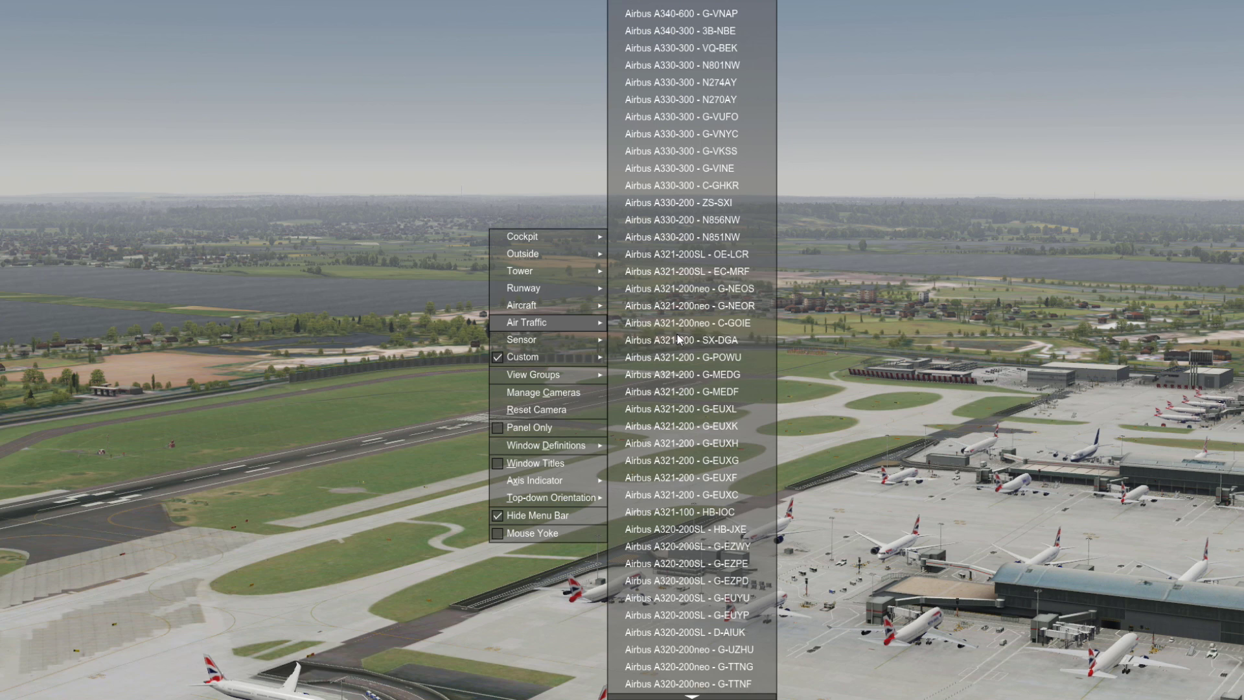
{"action": "scroll", "coordinate": [679, 338], "scroll_direction": "down", "scroll_amount": 6}
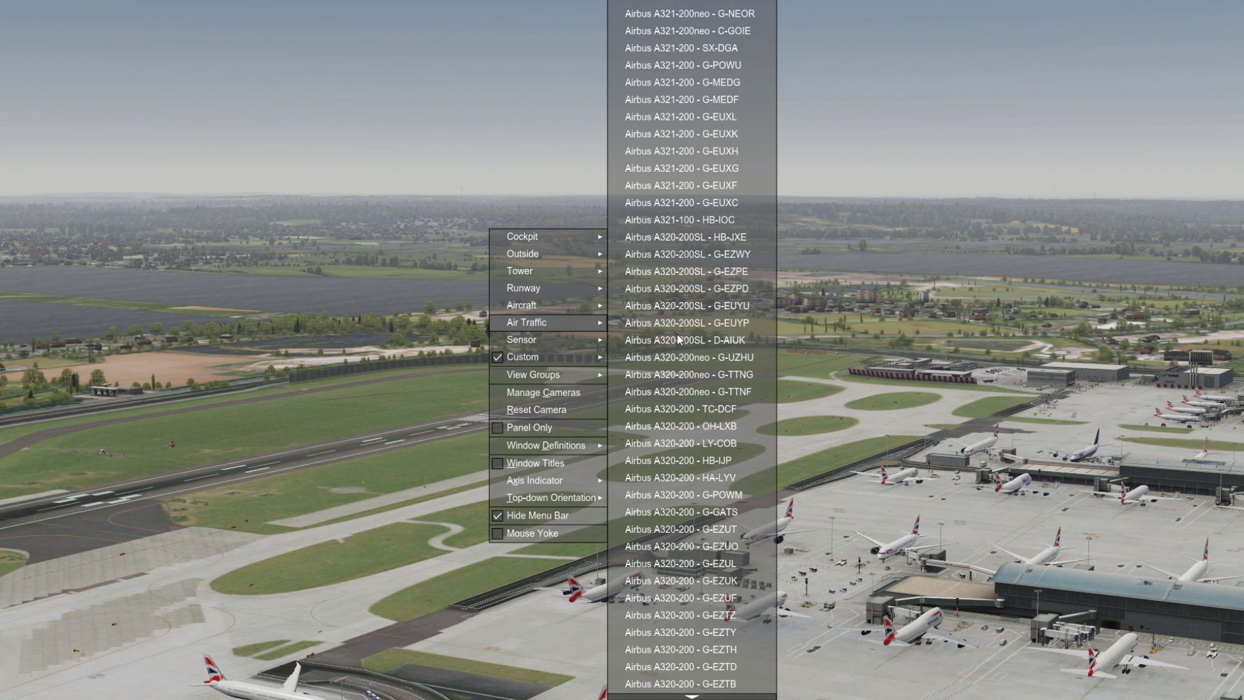
{"action": "scroll", "coordinate": [678, 338], "scroll_direction": "down", "scroll_amount": 6}
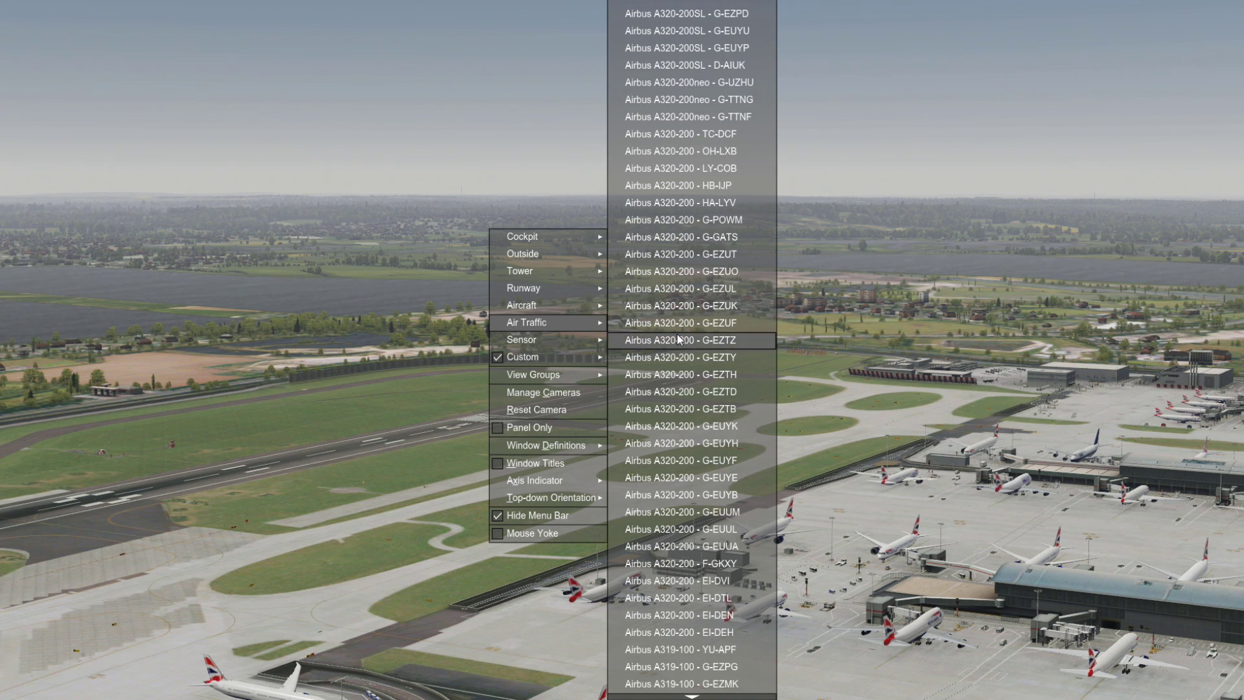
{"action": "scroll", "coordinate": [679, 338], "scroll_direction": "down", "scroll_amount": 7}
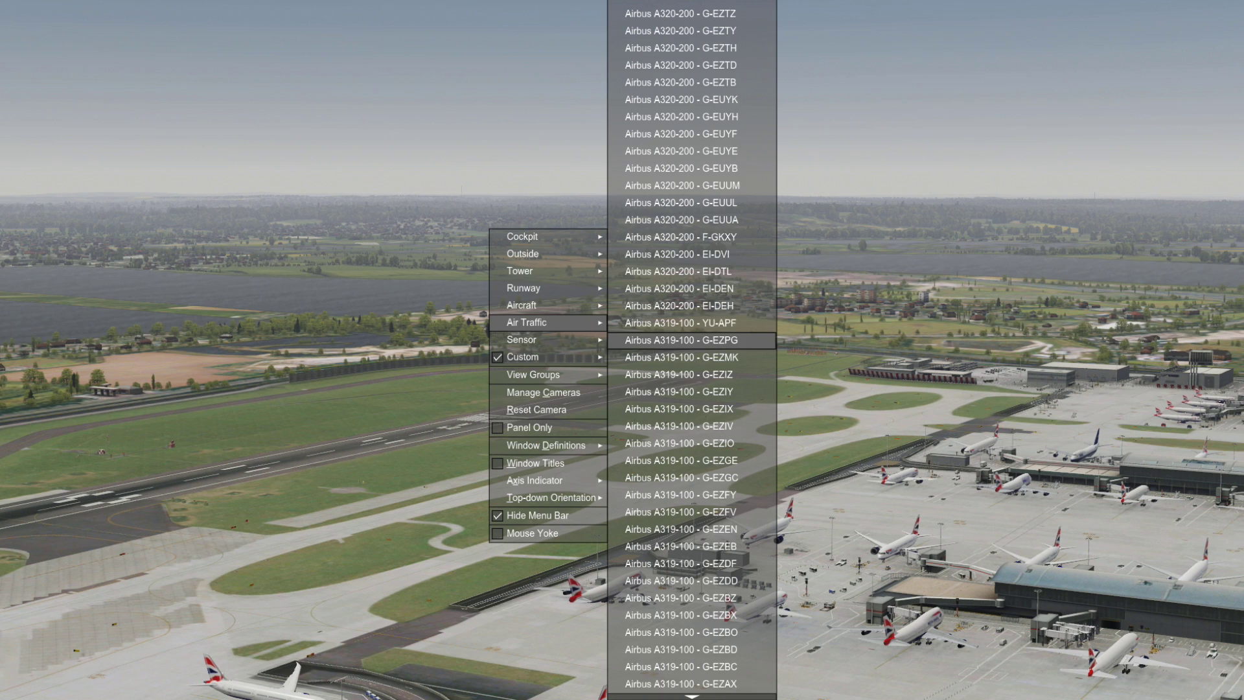
{"action": "scroll", "coordinate": [678, 389], "scroll_direction": "down", "scroll_amount": 2}
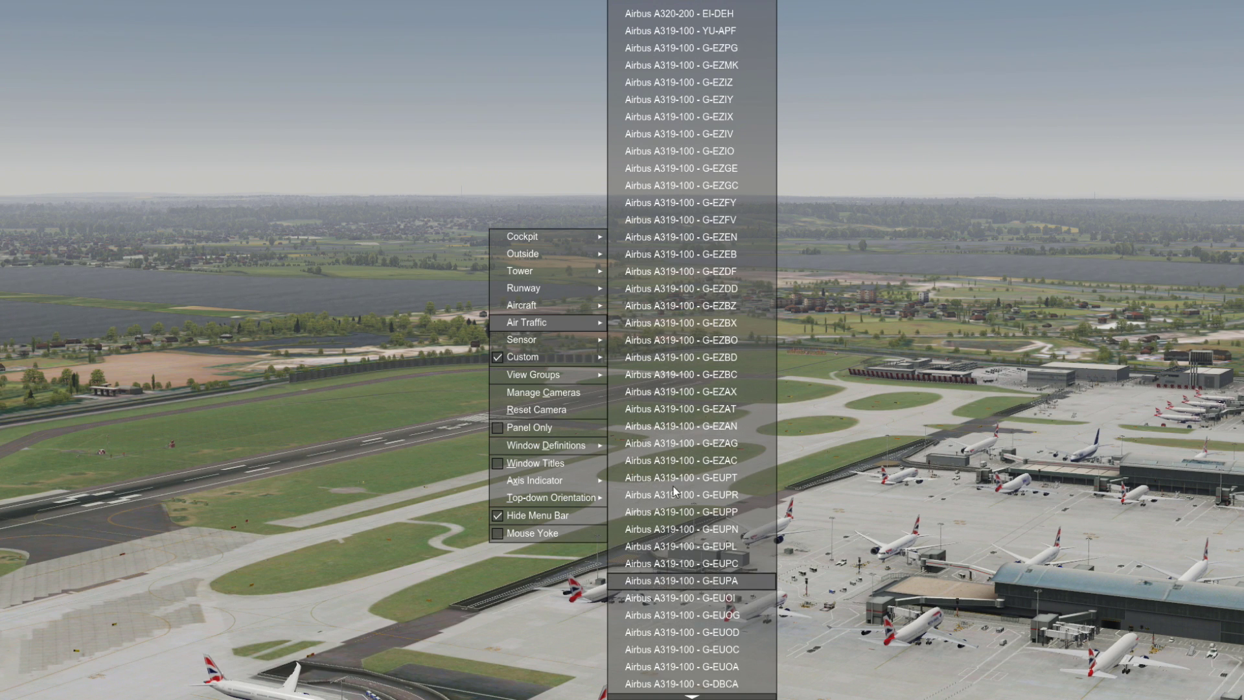
{"action": "scroll", "coordinate": [639, 328], "scroll_direction": "down", "scroll_amount": 7}
{"action": "scroll", "coordinate": [655, 558], "scroll_direction": "down", "scroll_amount": 6}
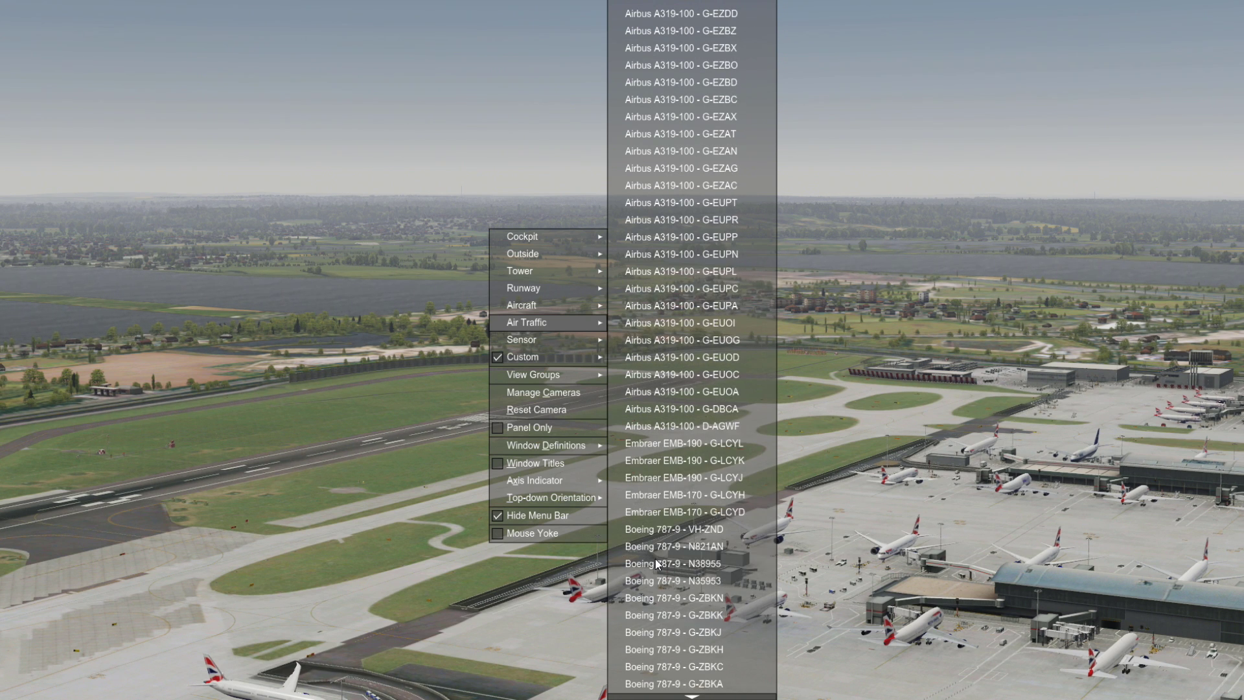
{"action": "scroll", "coordinate": [668, 585], "scroll_direction": "down", "scroll_amount": 1}
{"action": "left_click", "coordinate": [892, 282]}
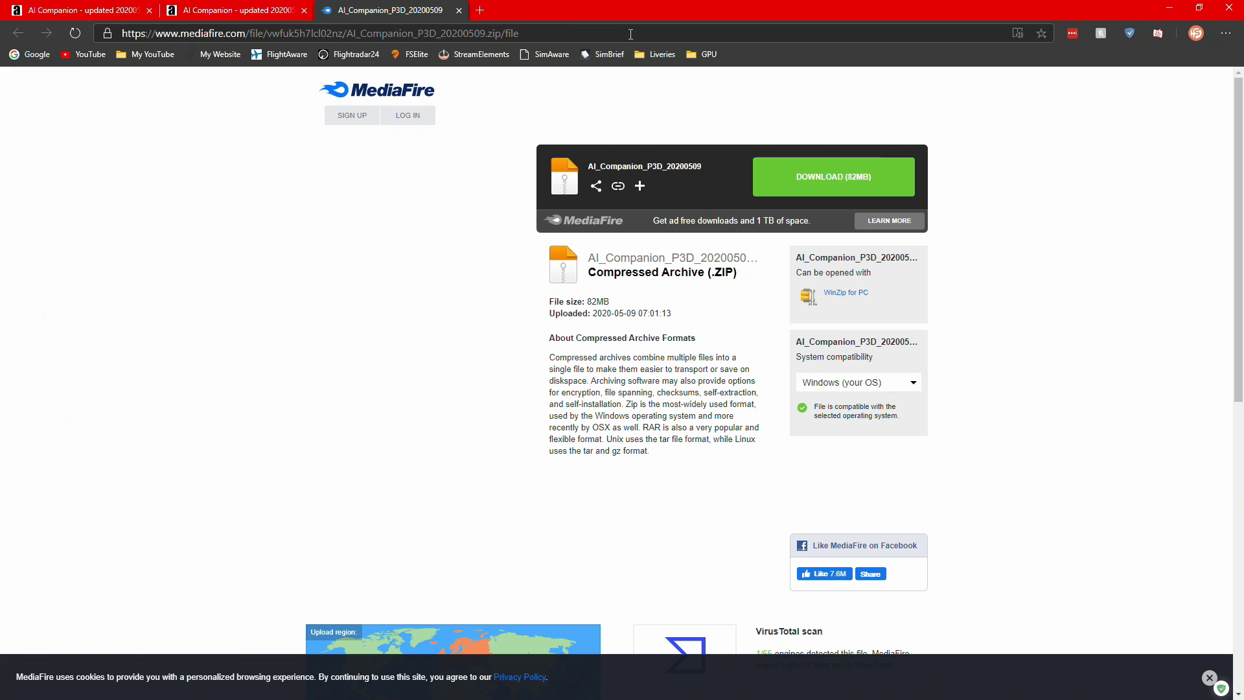
Download the AI_Companion_P3D_20200509 archive from MediaFire and extract it into its own folder in Downloads.
{"action": "left_click", "coordinate": [824, 180]}
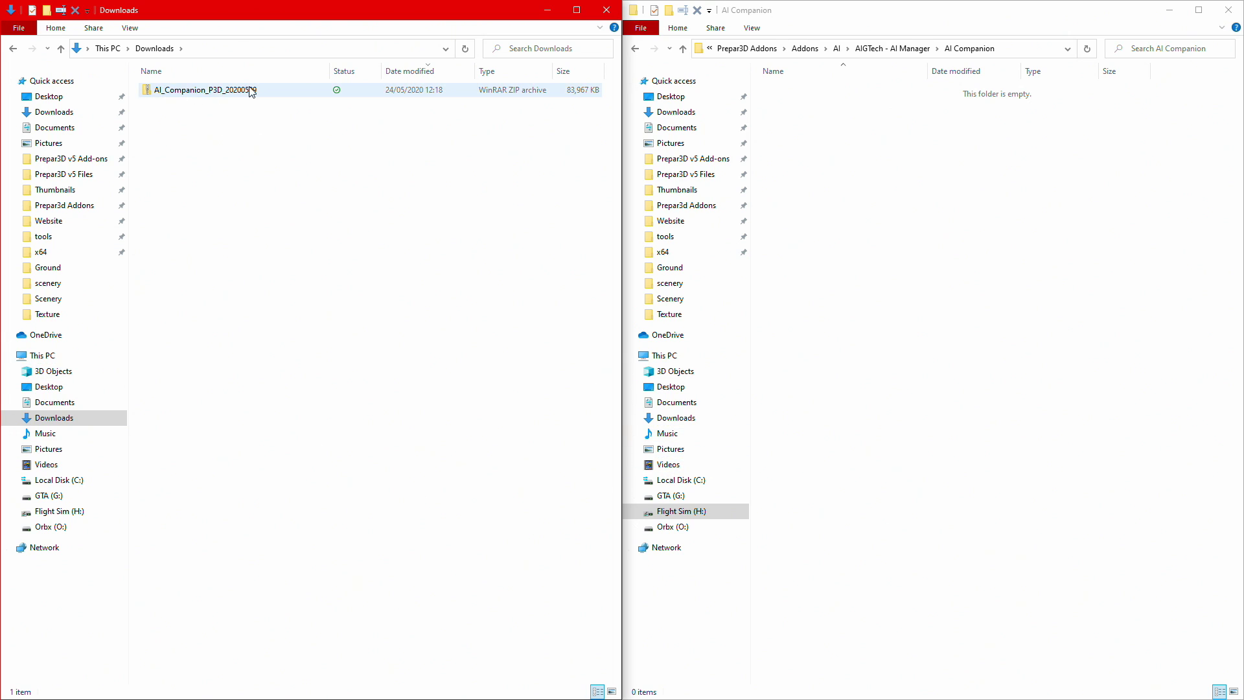
{"action": "left_click", "coordinate": [295, 96]}
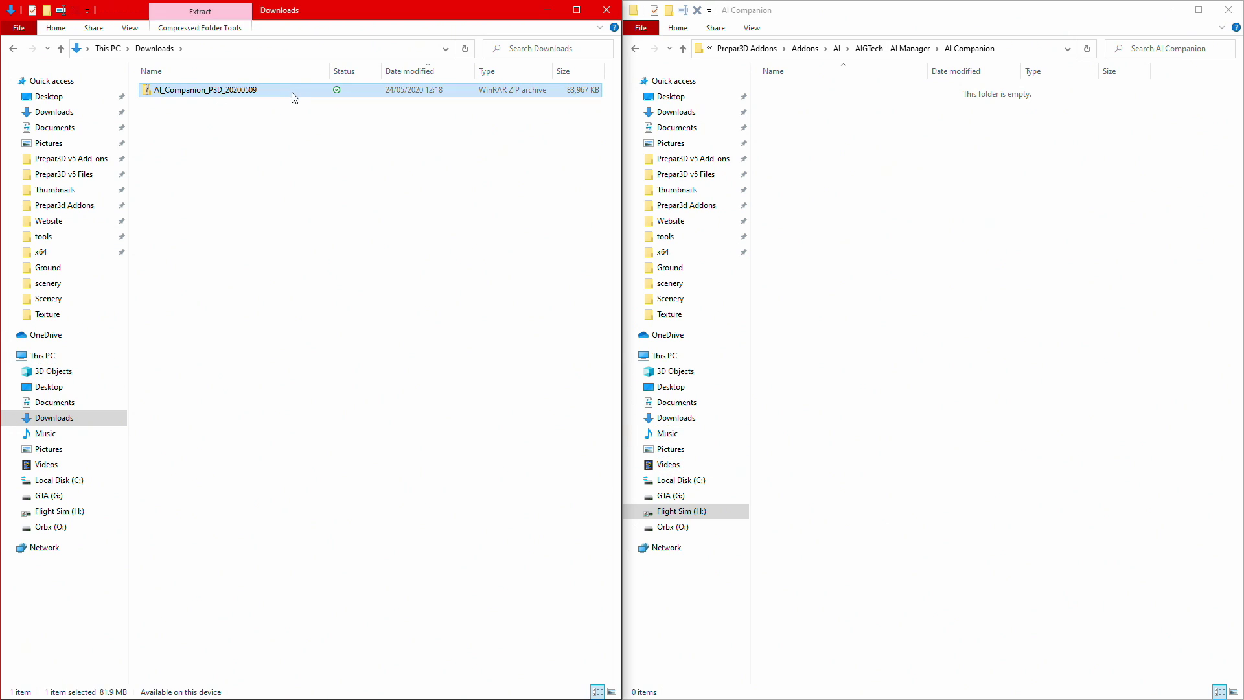
{"action": "right_click", "coordinate": [285, 92]}
{"action": "left_click", "coordinate": [372, 159]}
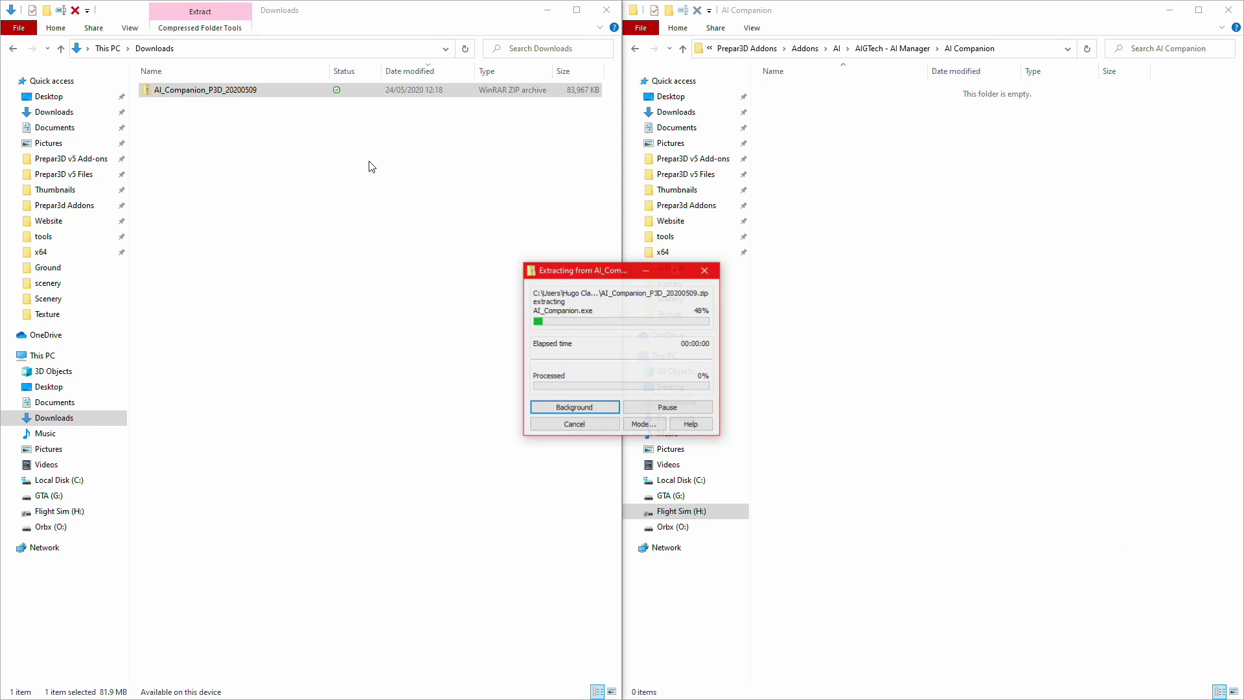
{"action": "double_click", "coordinate": [315, 103]}
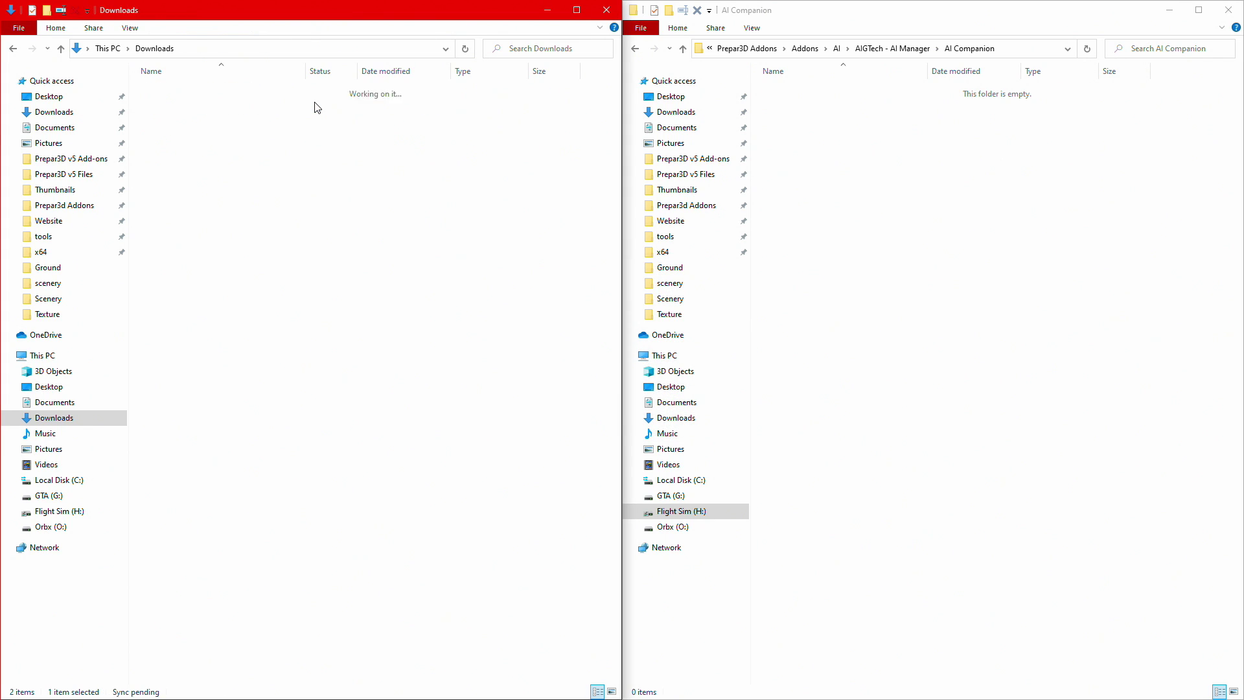
Review the extracted AI Companion files and the contents of the AIGTech - AI Manager folder.
{"action": "left_click_drag", "start_coordinate": [236, 252], "coordinate": [196, 68]}
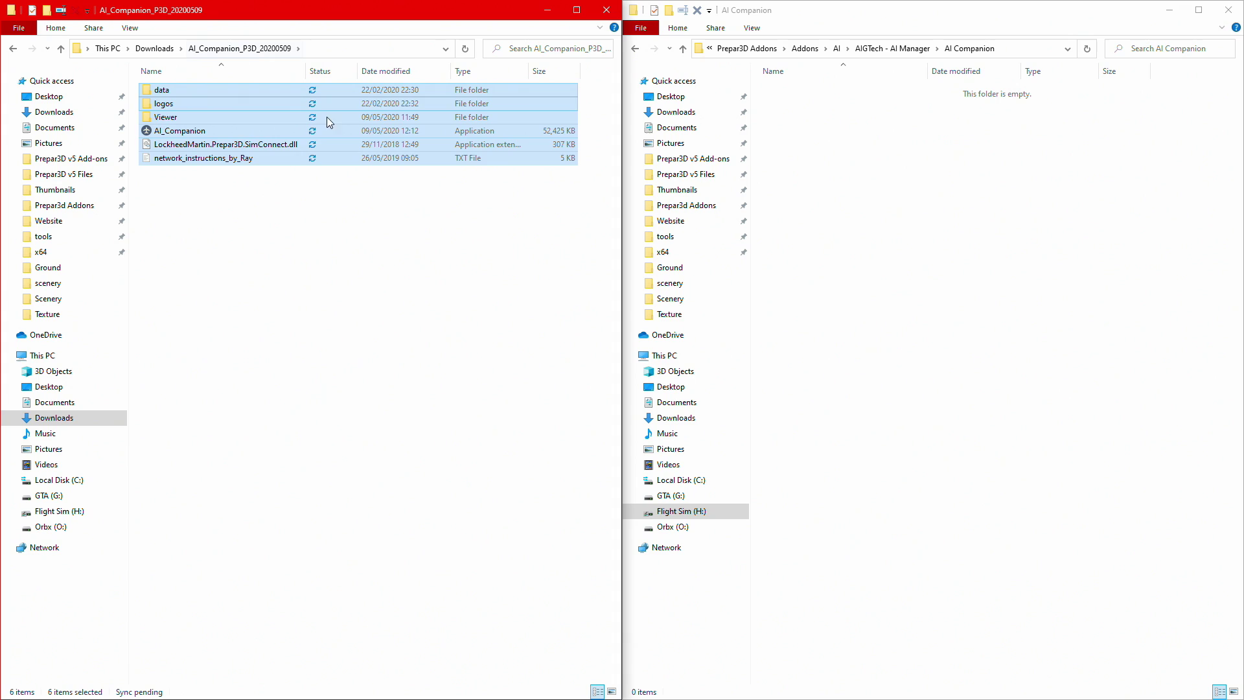
{"action": "left_click", "coordinate": [183, 142]}
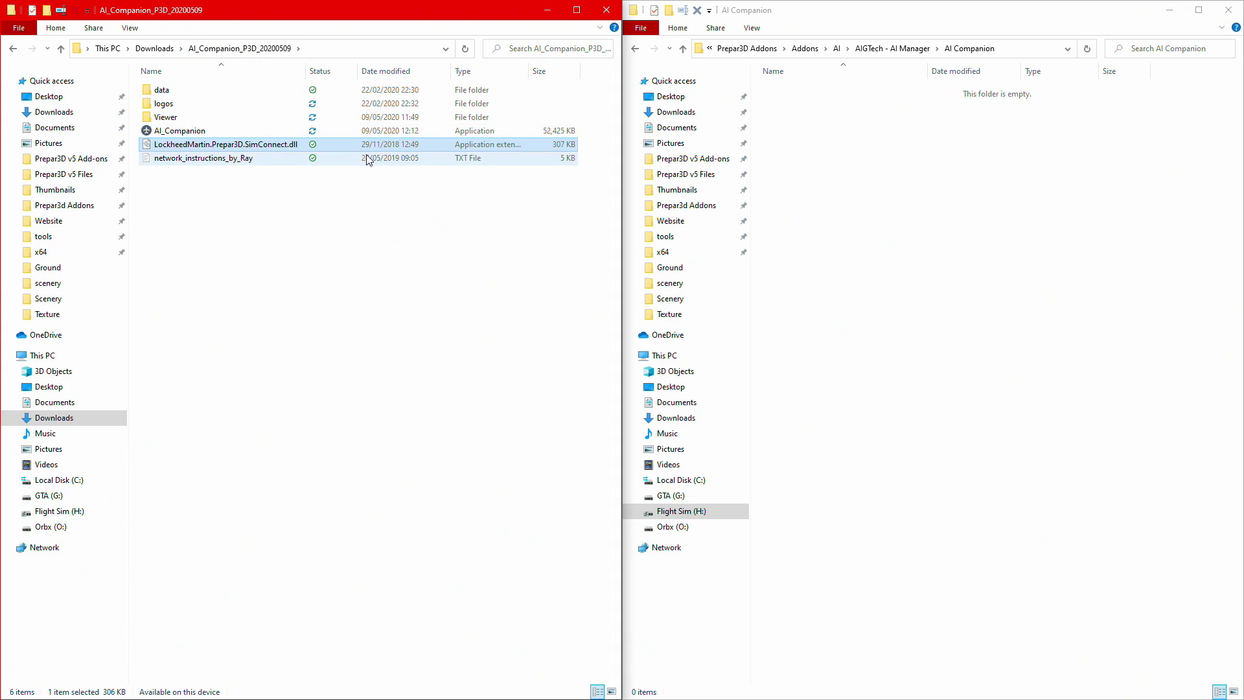
{"action": "left_click", "coordinate": [362, 278]}
{"action": "left_click", "coordinate": [884, 54]}
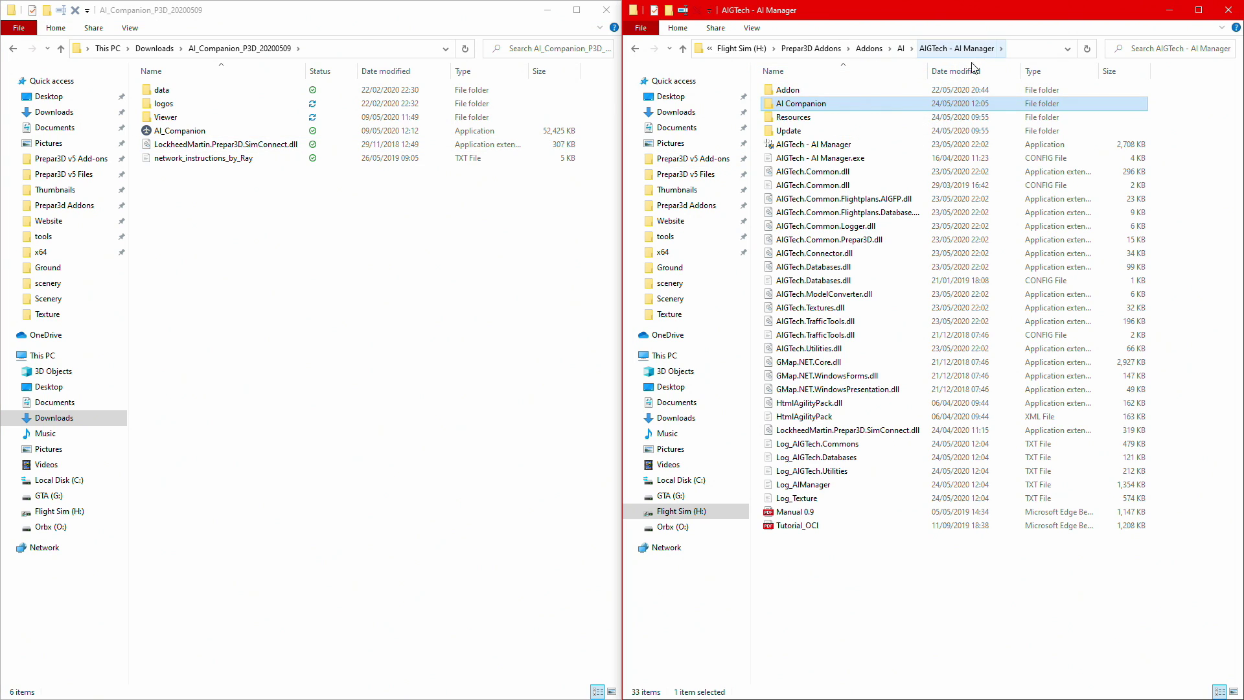
{"action": "double_click", "coordinate": [844, 106]}
{"action": "left_click", "coordinate": [905, 50]}
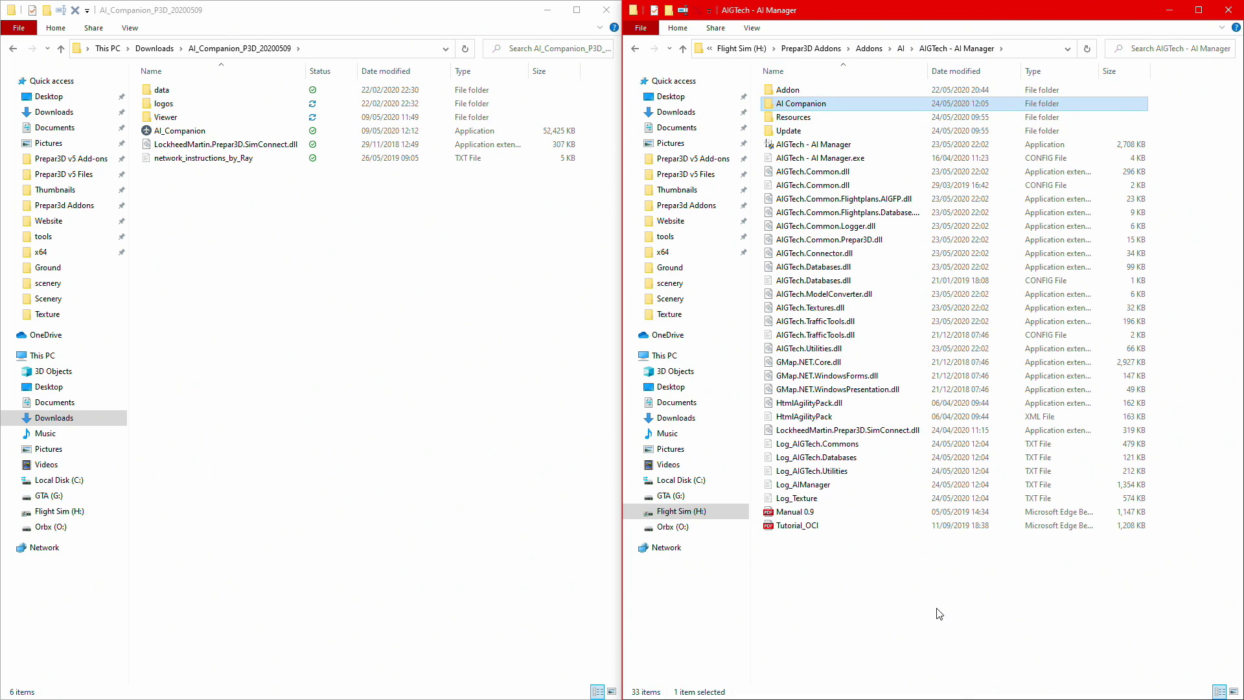
{"action": "left_click_drag", "start_coordinate": [940, 614], "coordinate": [819, 83]}
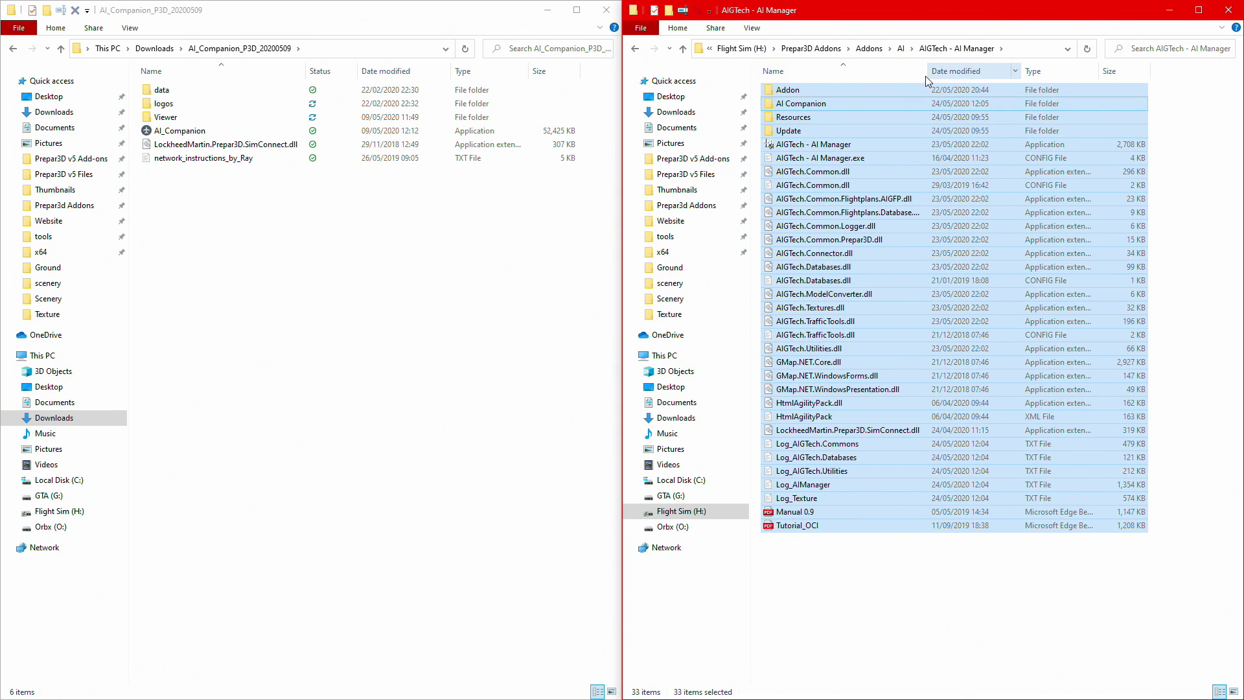
Move all the extracted files and folders into the AI Companion folder inside AIGTech - AI Manager.
{"action": "double_click", "coordinate": [790, 105]}
{"action": "left_click_drag", "start_coordinate": [358, 272], "coordinate": [143, 81]}
{"action": "right_click", "coordinate": [242, 143]}
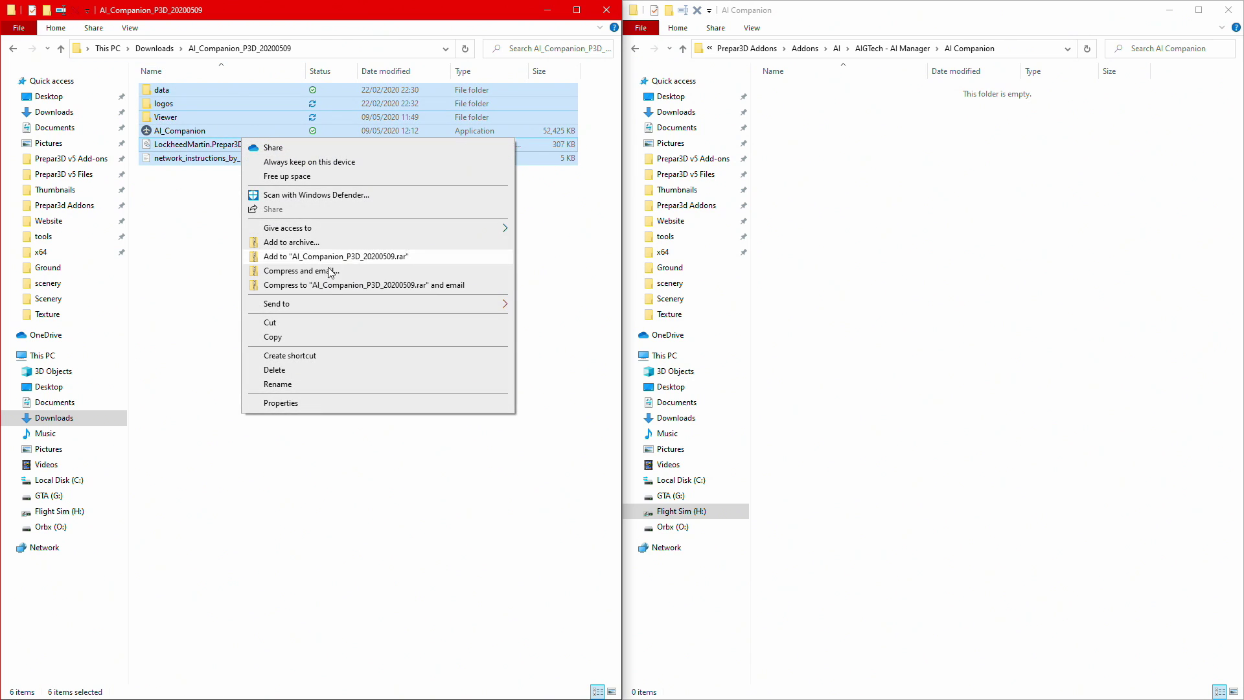
{"action": "left_click", "coordinate": [306, 324]}
{"action": "right_click", "coordinate": [971, 243]}
{"action": "left_click", "coordinate": [1002, 333]}
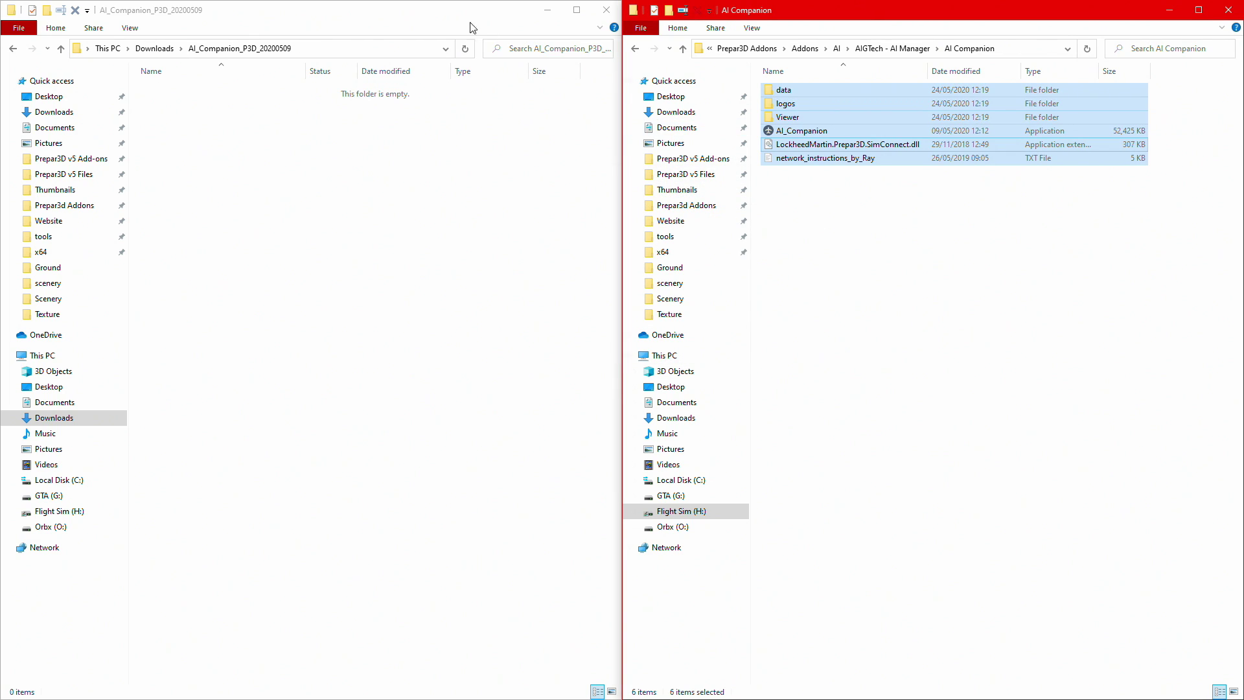
Delete the AI_Companion_P3D_20200509 archive and its emptied extraction folder from Downloads.
{"action": "left_click", "coordinate": [154, 49]}
{"action": "left_click_drag", "start_coordinate": [250, 172], "coordinate": [227, 94]}
{"action": "right_click", "coordinate": [226, 98]}
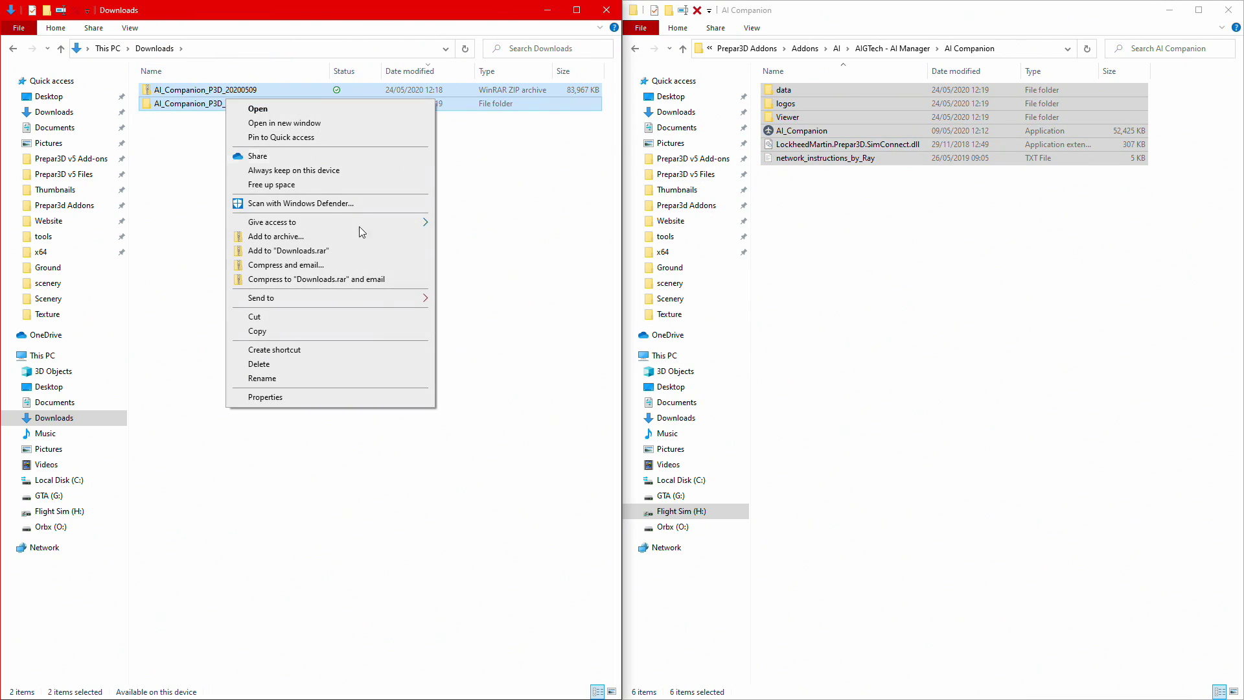
{"action": "left_click", "coordinate": [352, 365]}
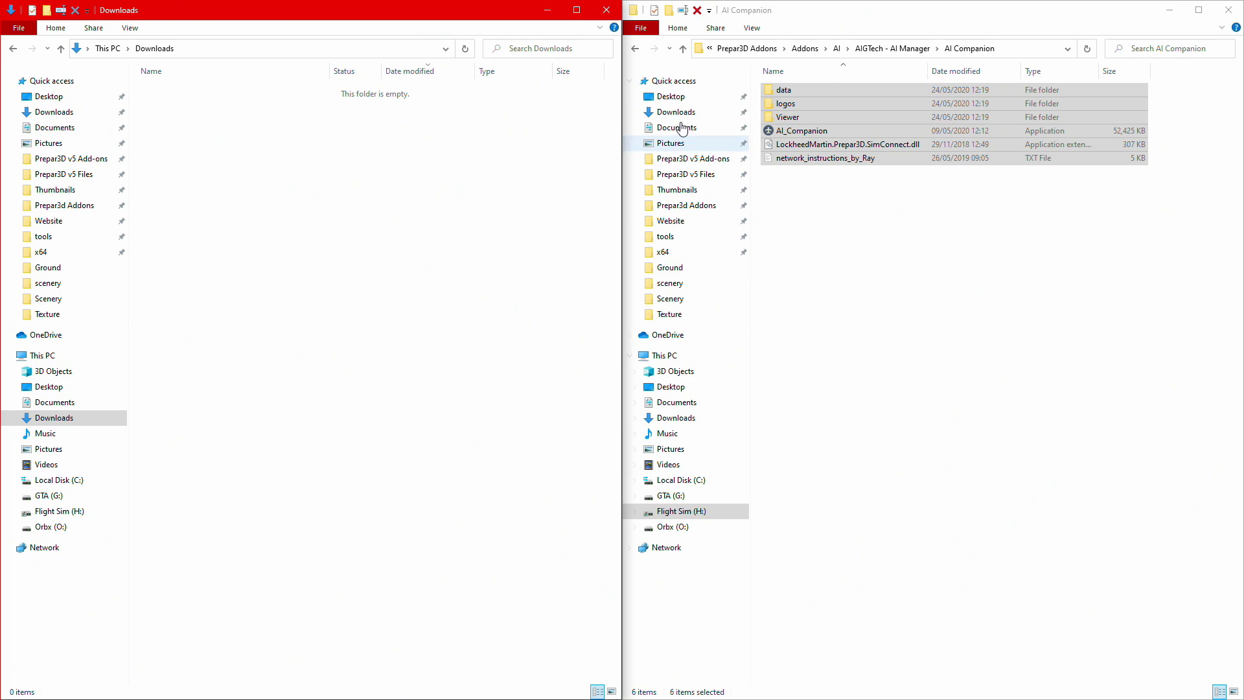
Set the AI_Companion application in the AI Companion folder to always run as an administrator.
{"action": "left_click", "coordinate": [1199, 10]}
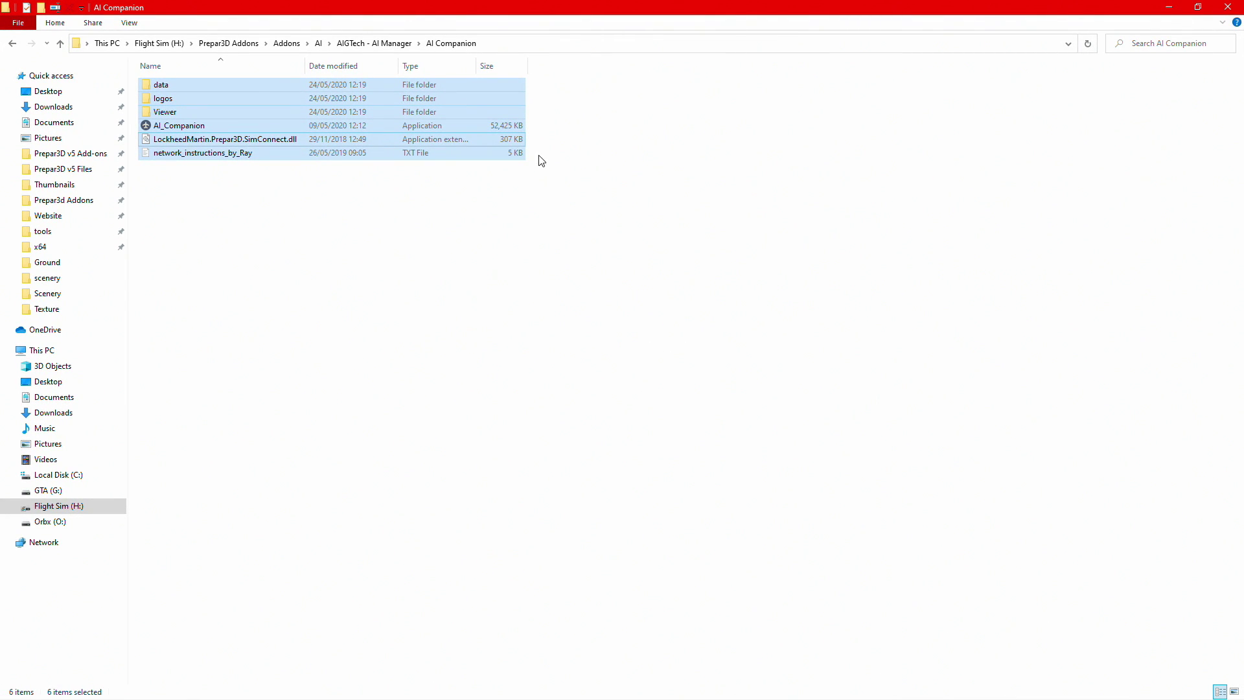
{"action": "left_click", "coordinate": [538, 228]}
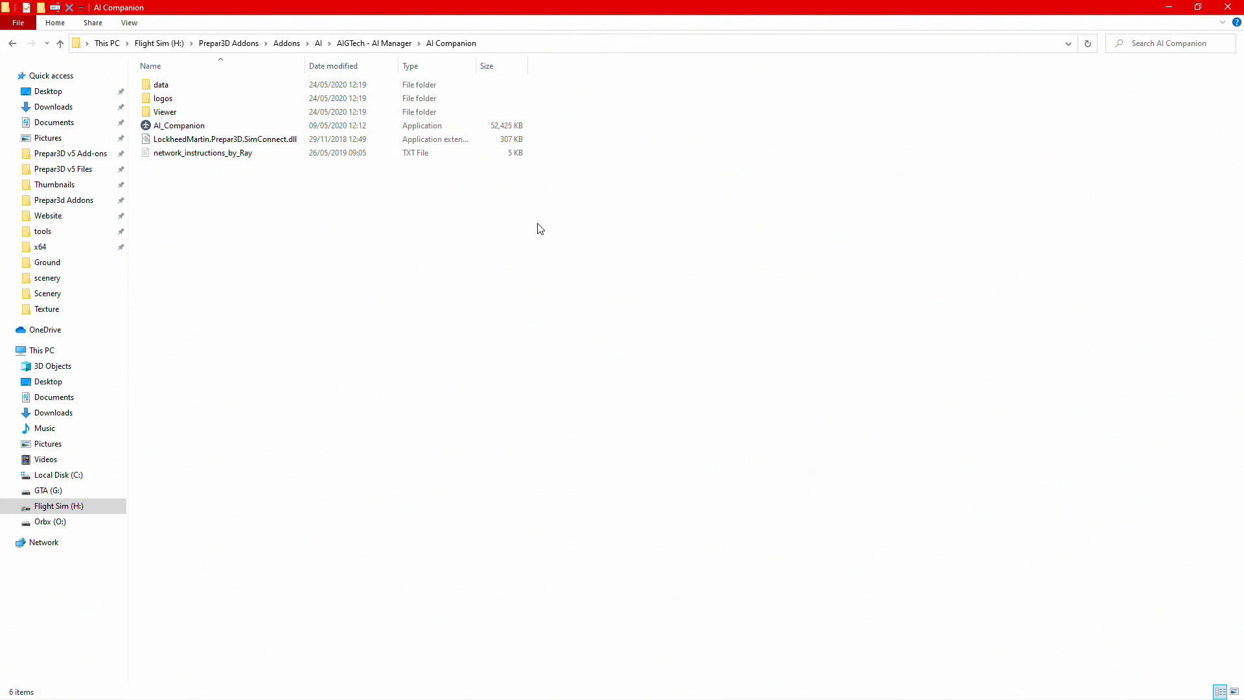
{"action": "right_click", "coordinate": [195, 124]}
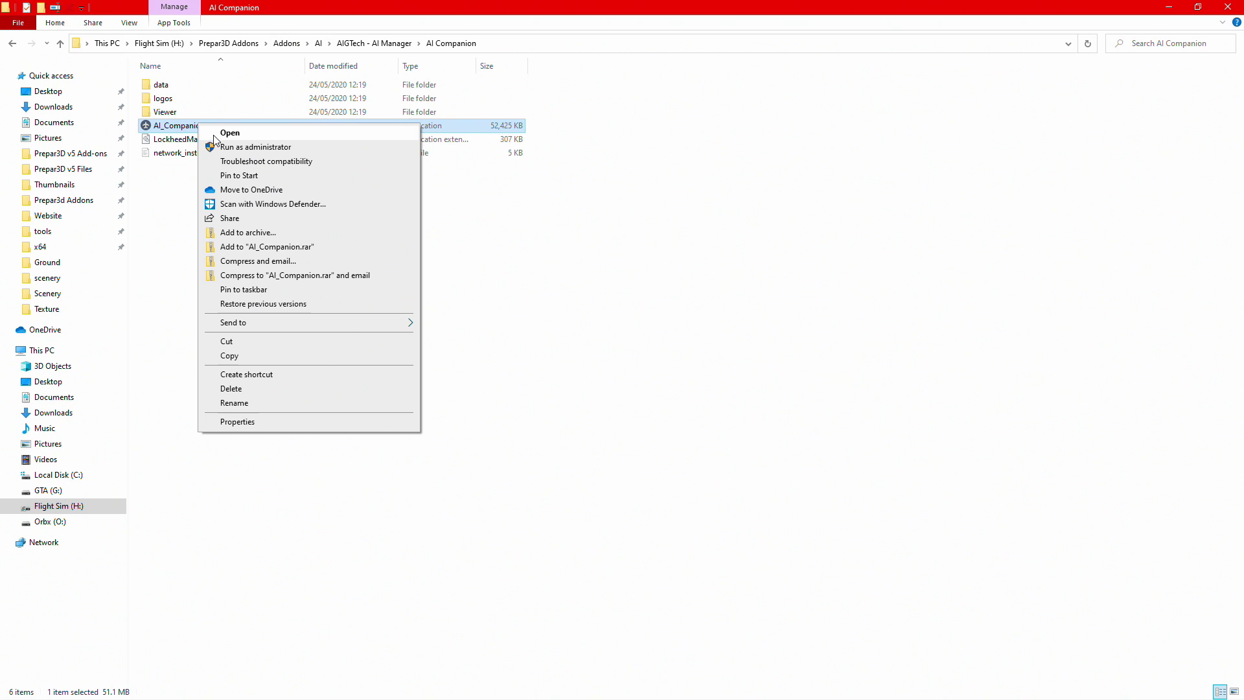
{"action": "left_click", "coordinate": [278, 422]}
{"action": "left_click", "coordinate": [262, 154]}
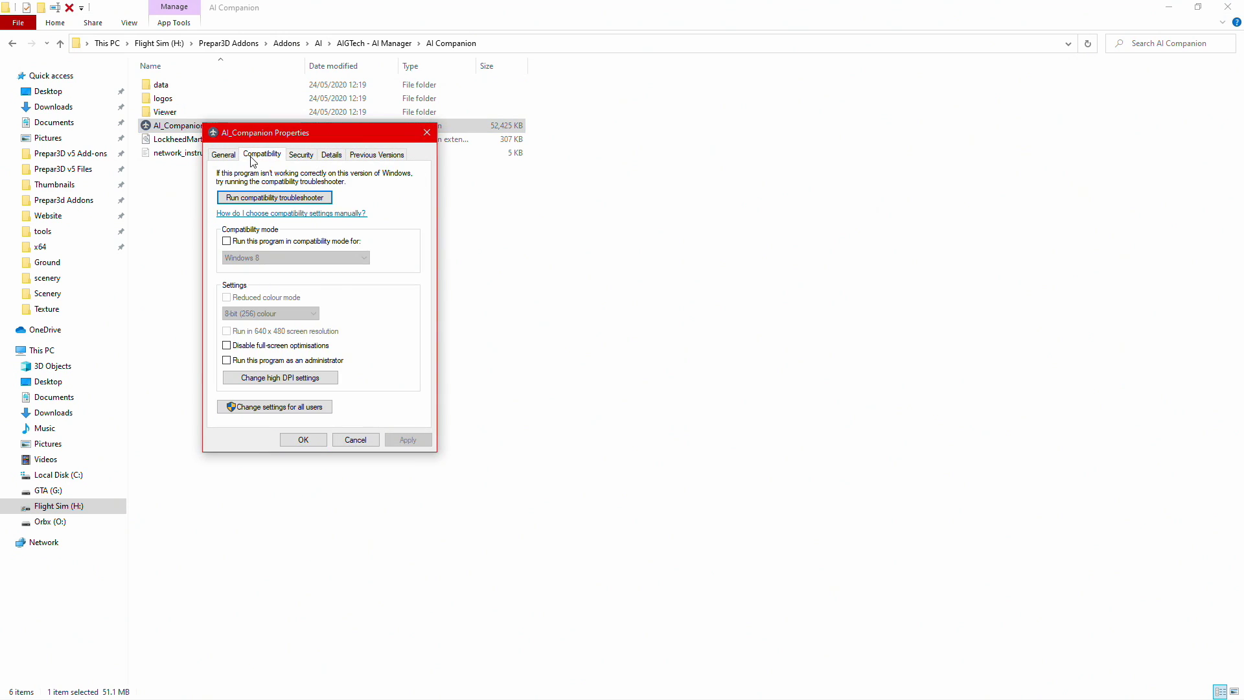
{"action": "left_click_drag", "start_coordinate": [296, 132], "coordinate": [526, 121]}
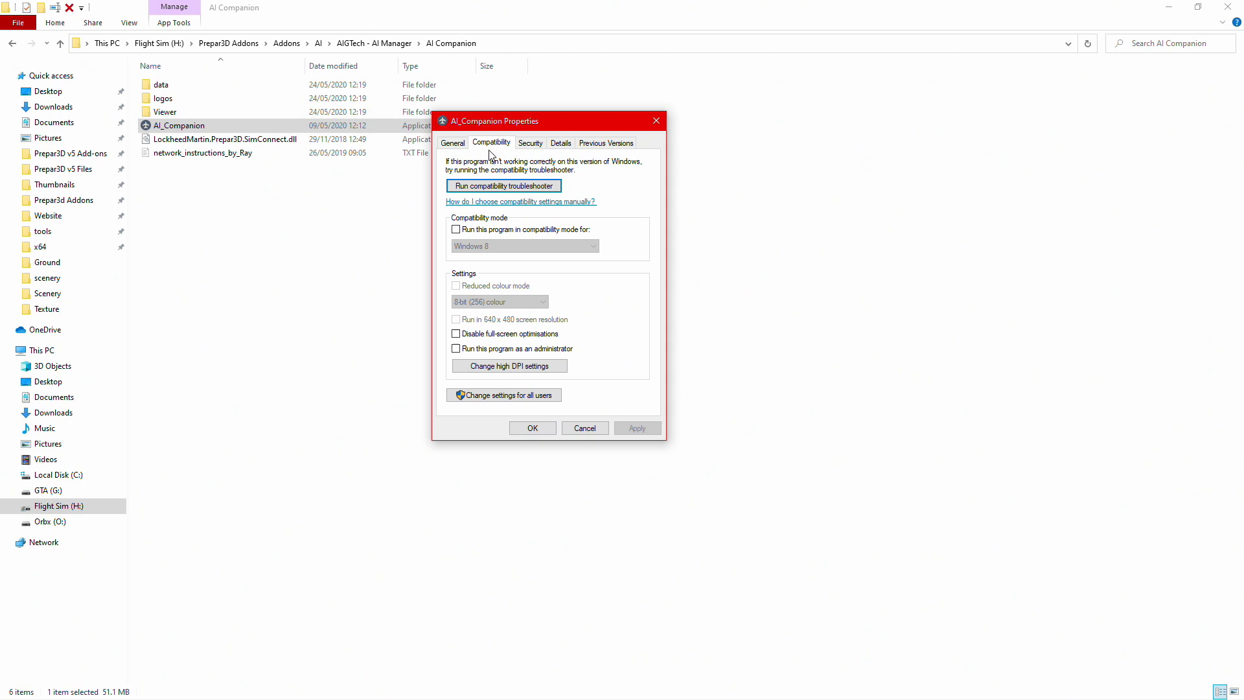
{"action": "left_click", "coordinate": [457, 350]}
{"action": "left_click", "coordinate": [539, 428]}
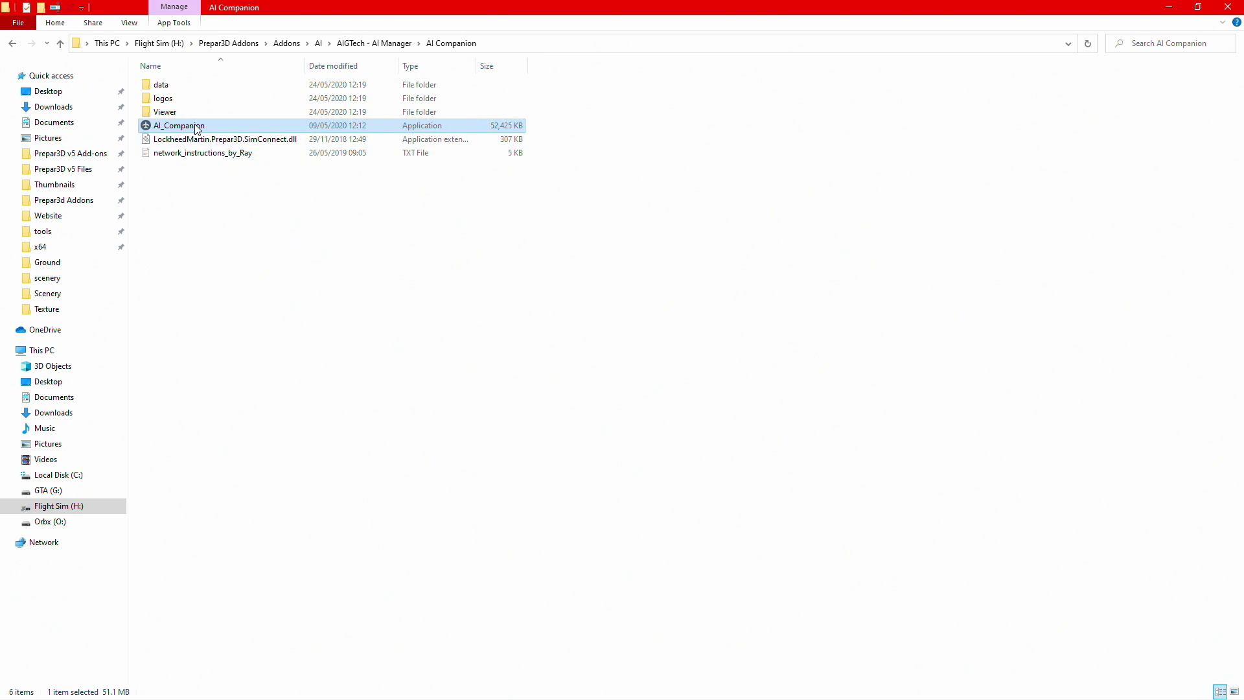
Launch AI_Companion, look through the live traffic list, and open the program's Options.
{"action": "double_click", "coordinate": [160, 129]}
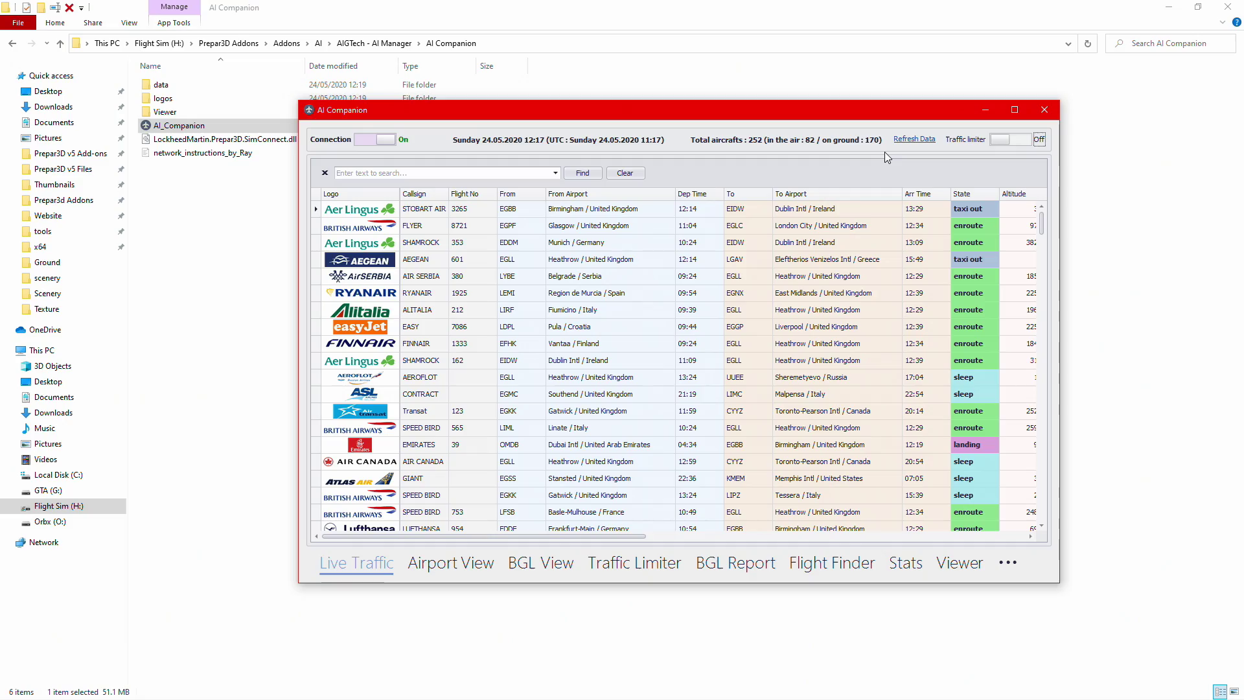
{"action": "left_click_drag", "start_coordinate": [1045, 228], "coordinate": [1054, 473]}
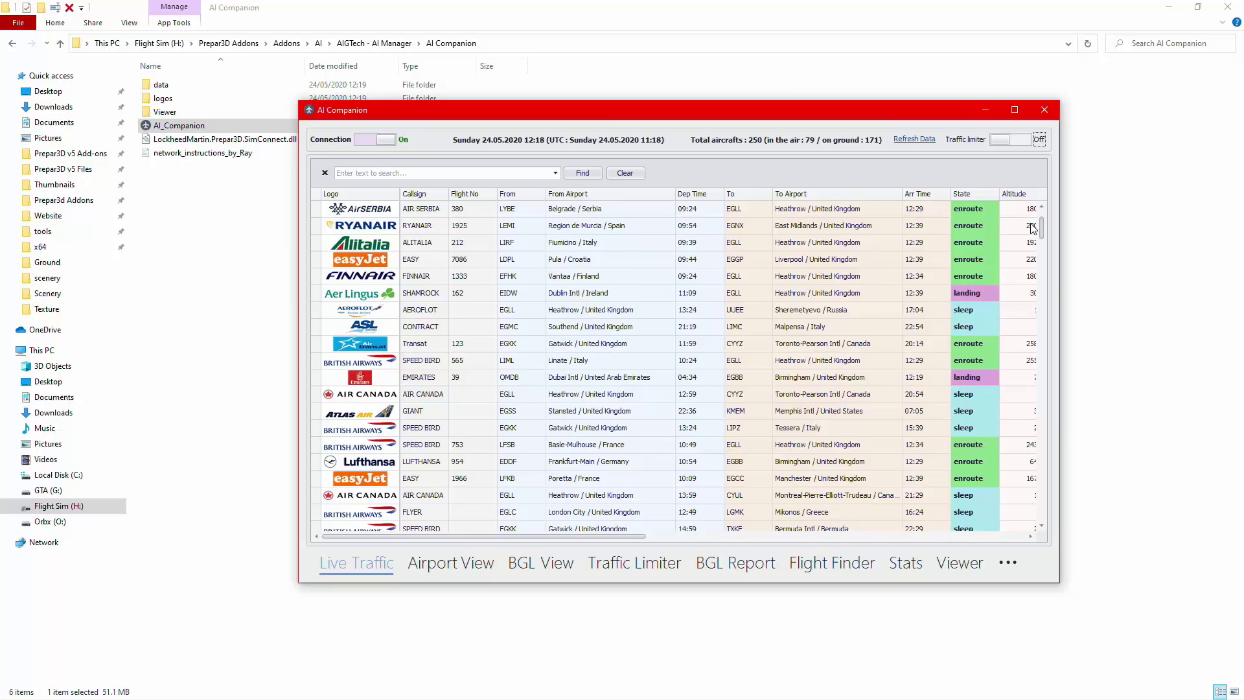
{"action": "left_click", "coordinate": [1015, 565]}
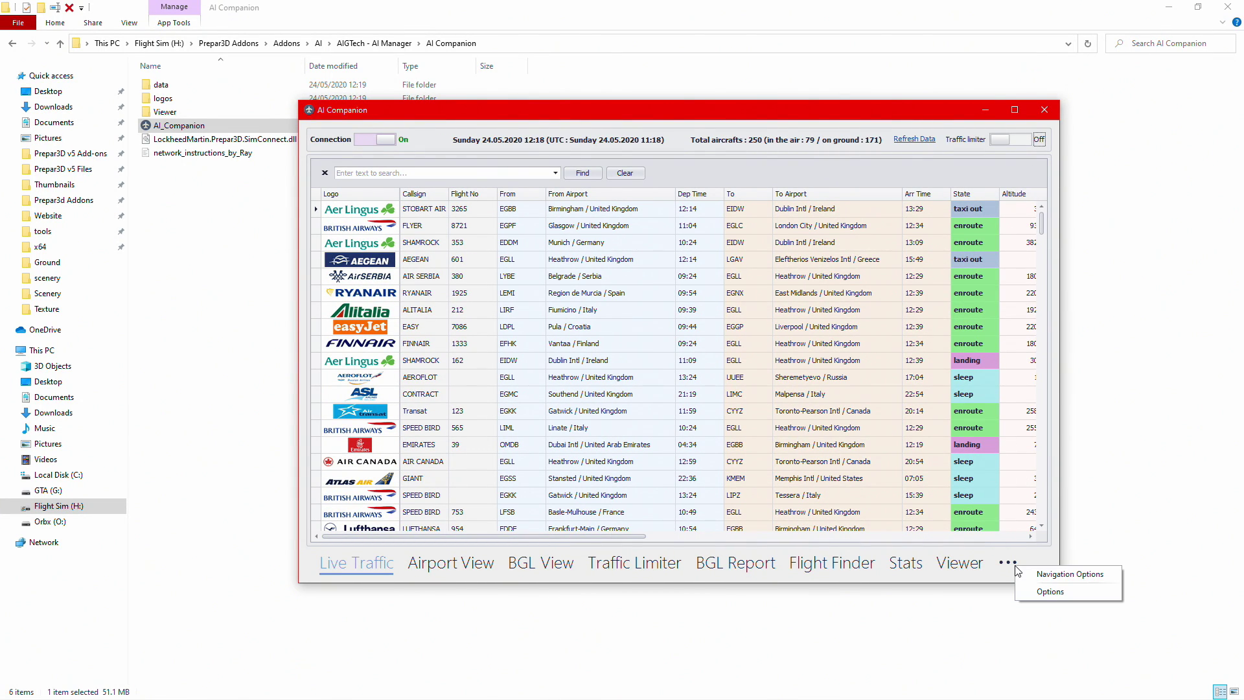
{"action": "left_click", "coordinate": [1064, 591]}
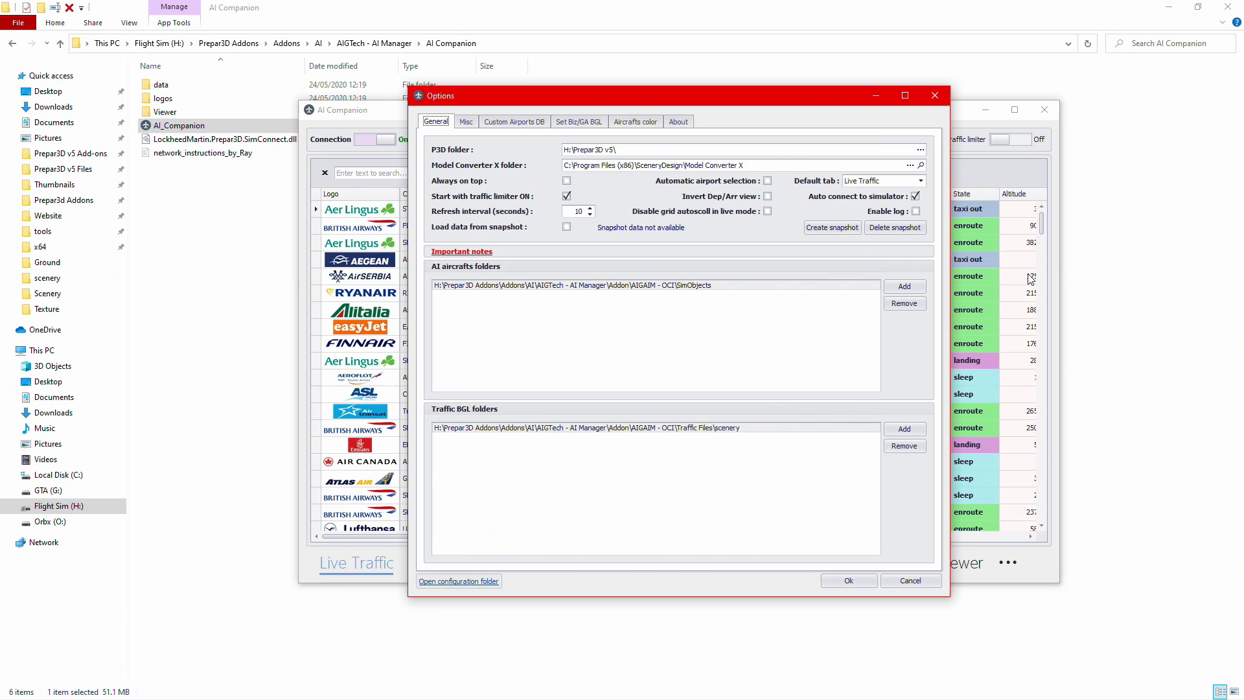
{"action": "left_click_drag", "start_coordinate": [757, 107], "coordinate": [767, 92]}
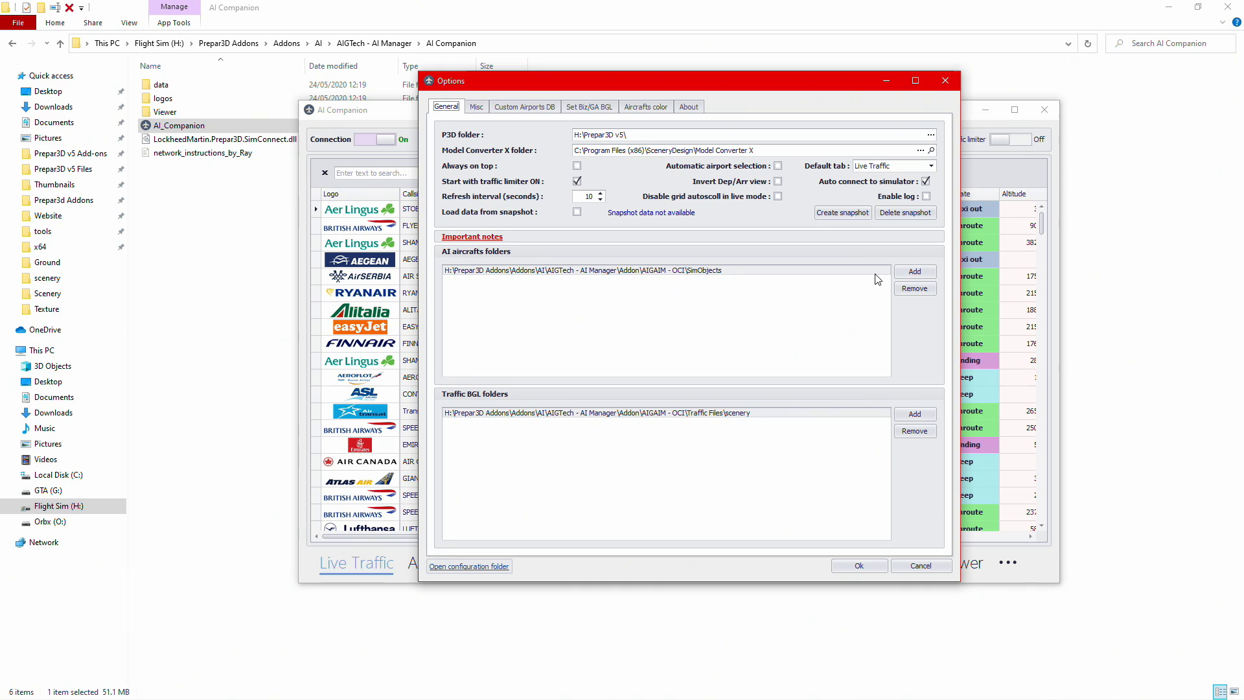
Remove the existing SimObjects entry from the AI aircrafts folders and the scenery entry from the Traffic BGL folders.
{"action": "left_click", "coordinate": [677, 271]}
{"action": "left_click", "coordinate": [920, 290]}
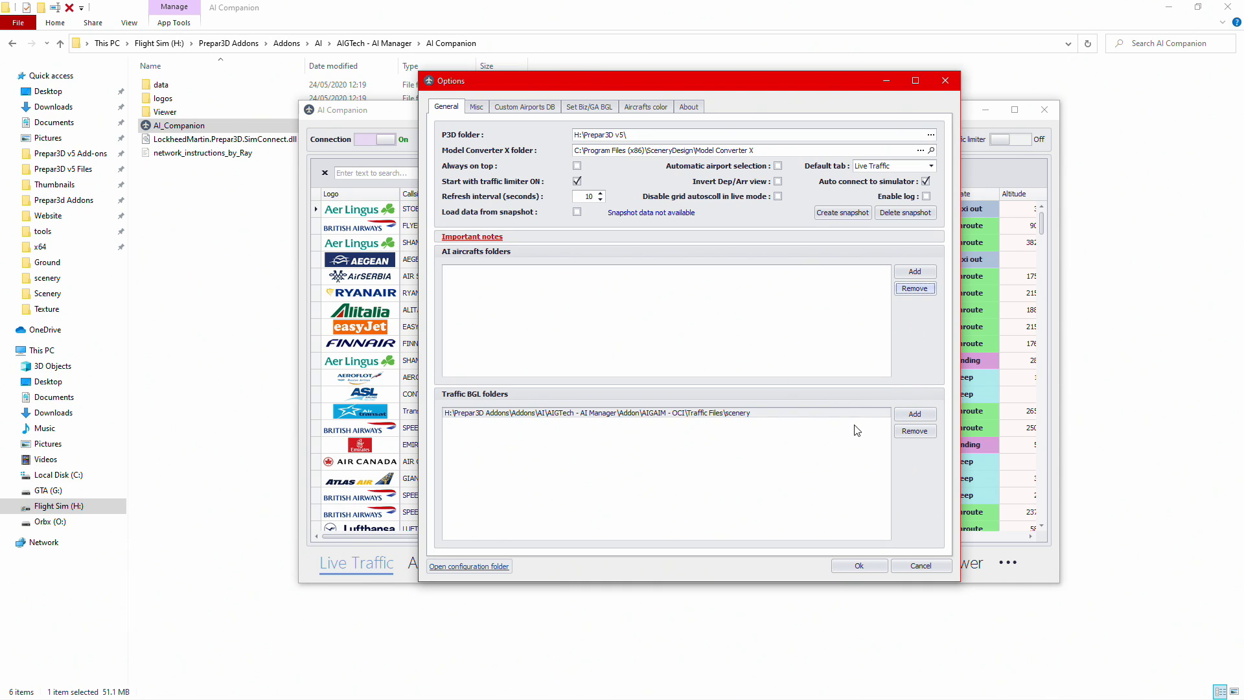
{"action": "left_click", "coordinate": [852, 412]}
{"action": "left_click", "coordinate": [912, 431]}
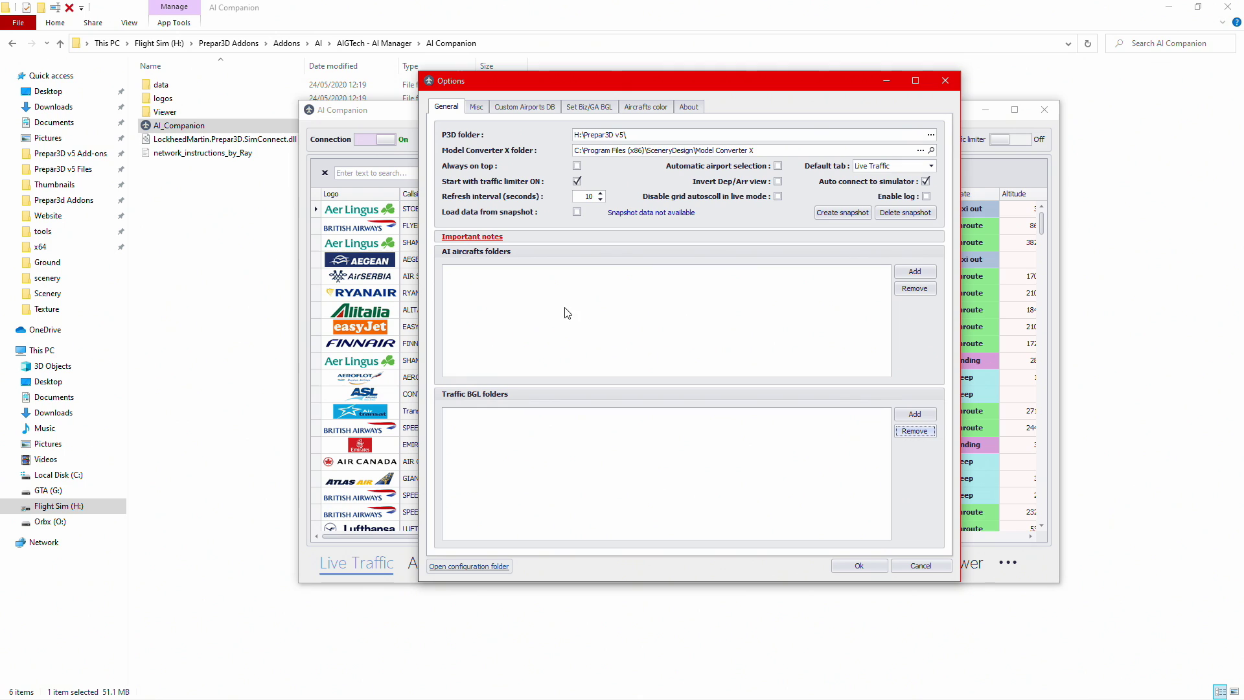
Add the folder H:\Prepar3D Addons\Addons\AI\AIGTech - AI Manager\Addon\AIGAIM - OCI\SimObjects to the AI aircrafts folders.
{"action": "left_click", "coordinate": [912, 273]}
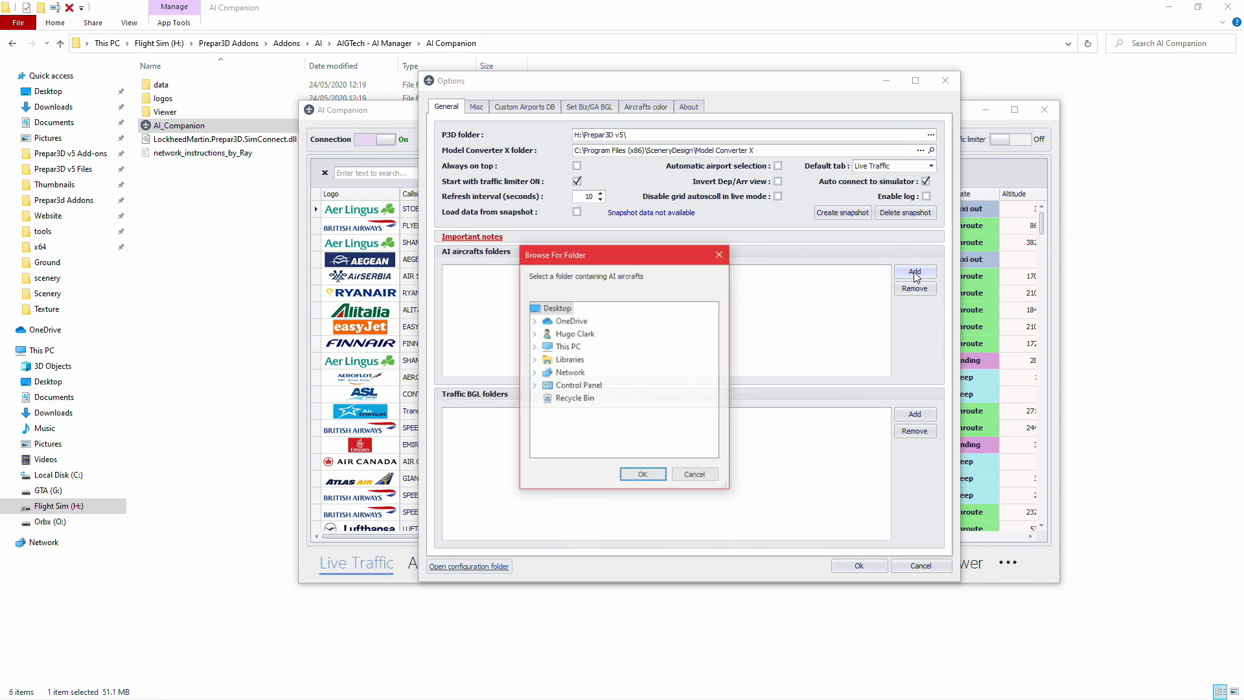
{"action": "left_click_drag", "start_coordinate": [603, 253], "coordinate": [643, 215]}
{"action": "double_click", "coordinate": [589, 307]}
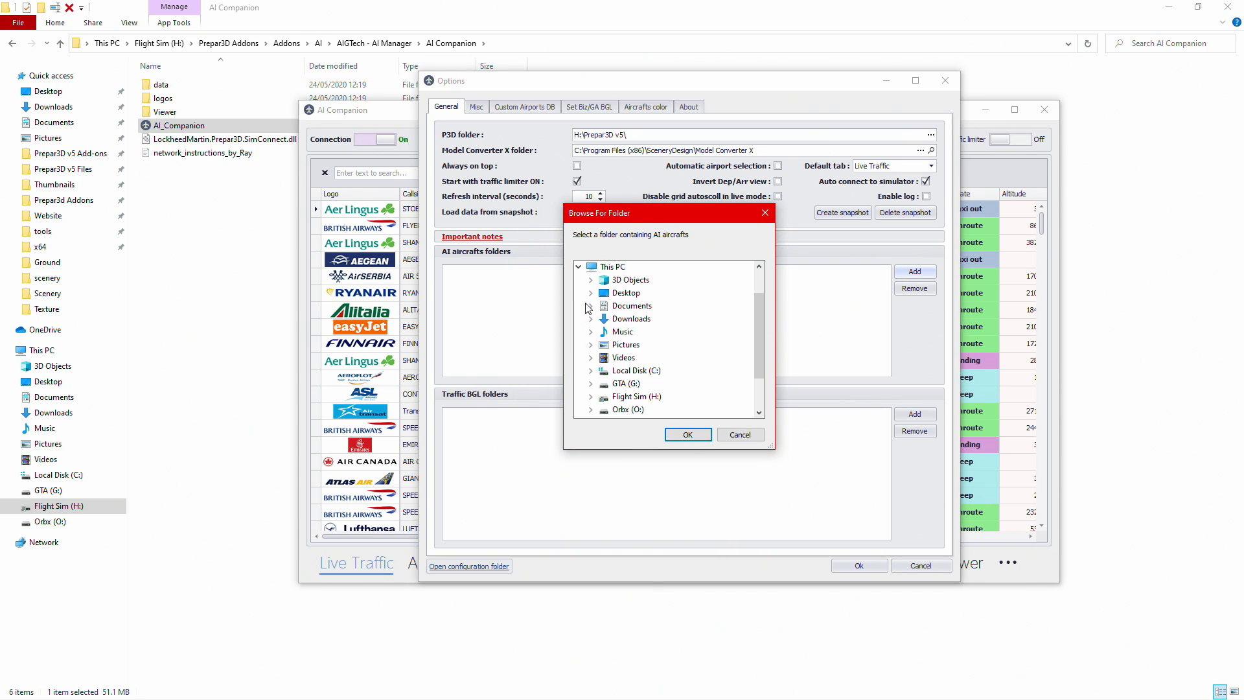
{"action": "left_click", "coordinate": [591, 397]}
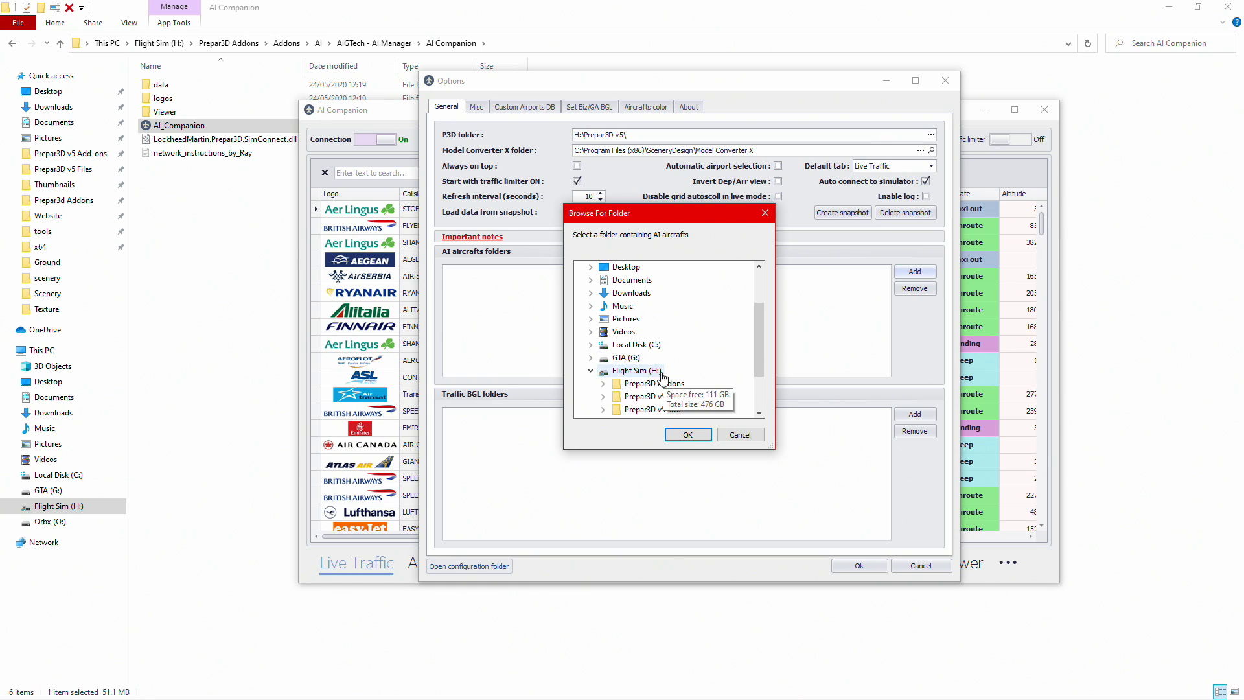
{"action": "left_click", "coordinate": [604, 384]}
{"action": "left_click", "coordinate": [616, 384]}
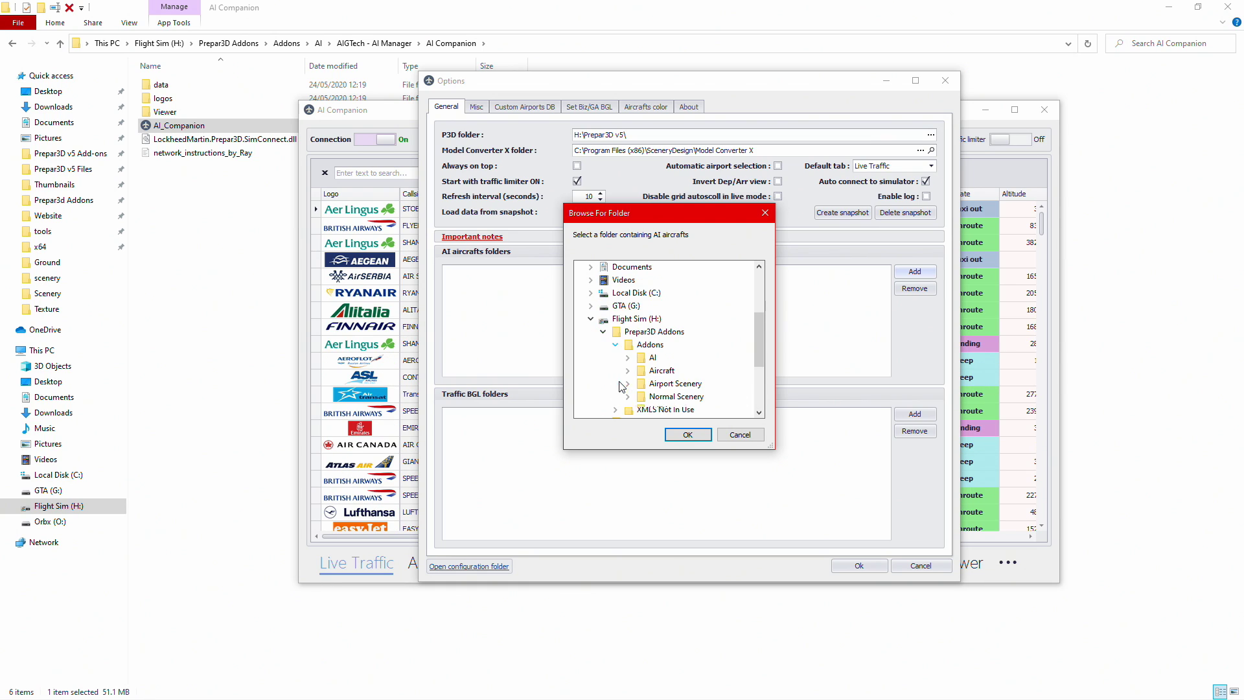
{"action": "left_click", "coordinate": [628, 358]}
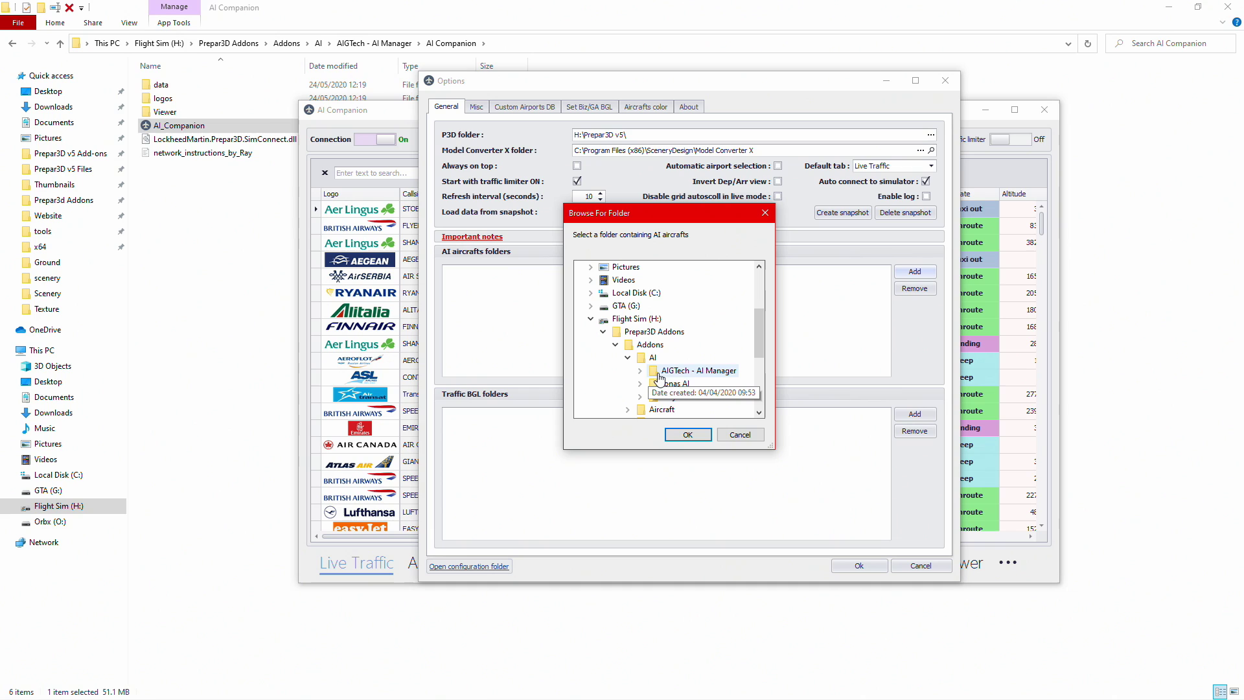
{"action": "left_click", "coordinate": [641, 372]}
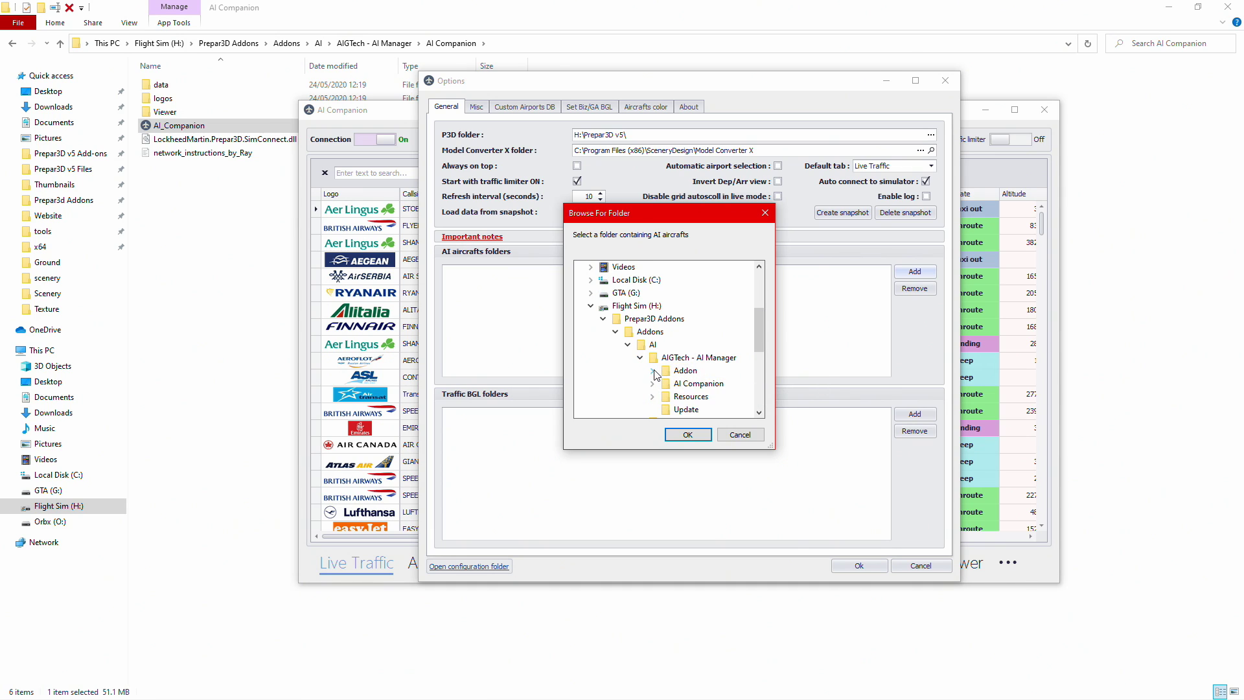
{"action": "left_click_drag", "start_coordinate": [674, 213], "coordinate": [659, 171]}
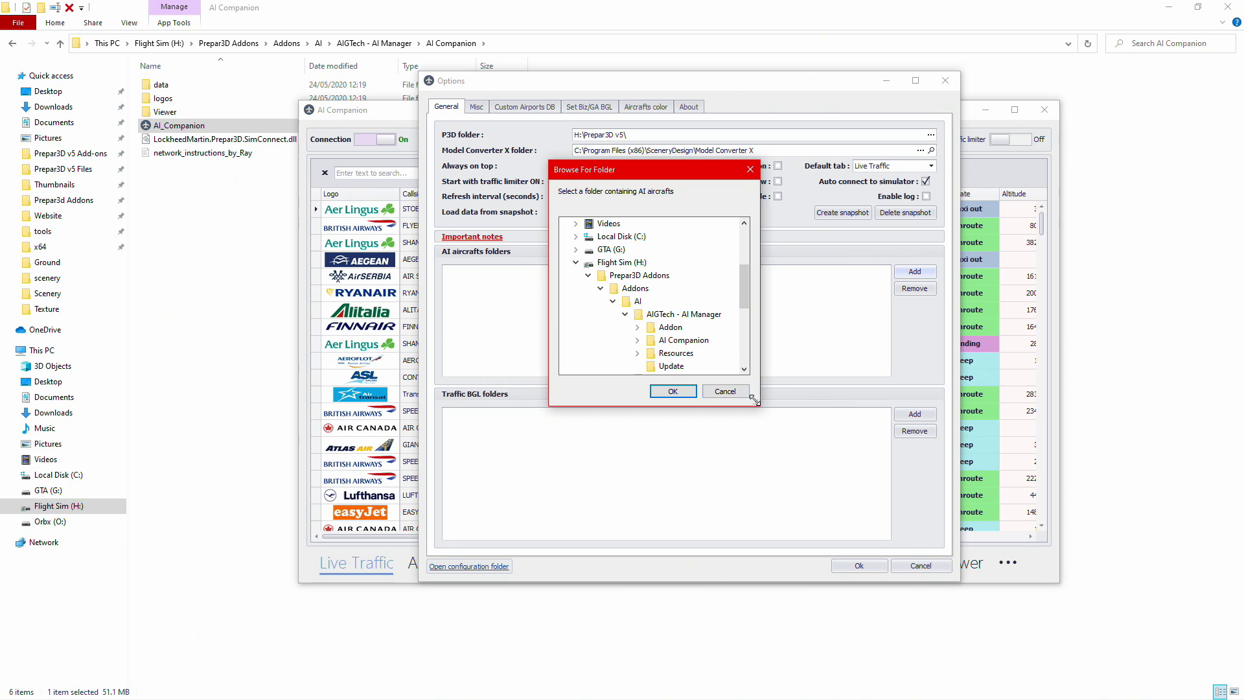
{"action": "left_click_drag", "start_coordinate": [757, 403], "coordinate": [830, 514]}
{"action": "left_click", "coordinate": [637, 327]}
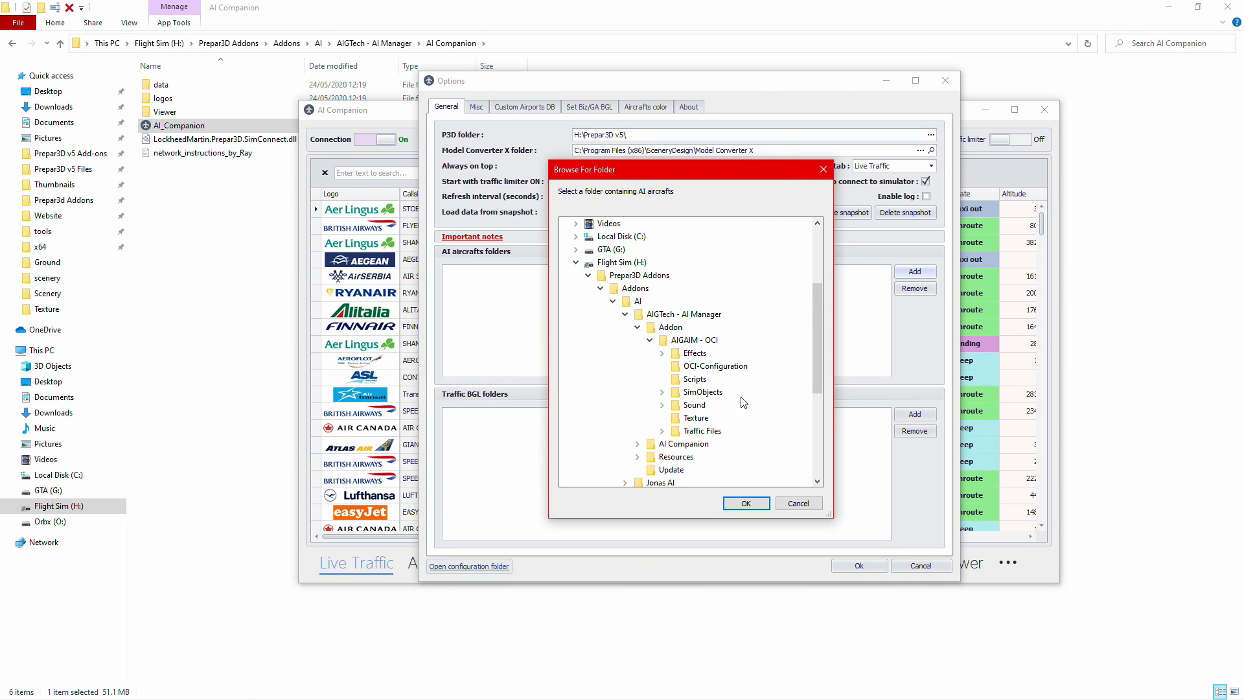
{"action": "double_click", "coordinate": [712, 394]}
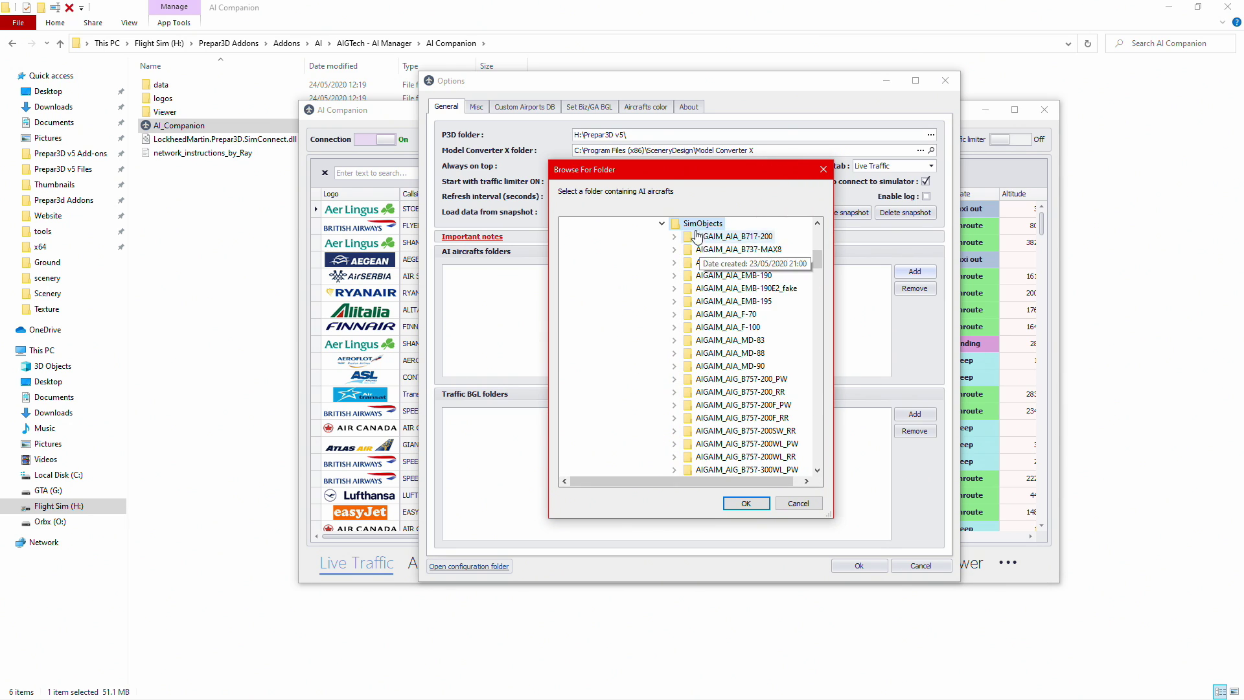
{"action": "left_click", "coordinate": [746, 504]}
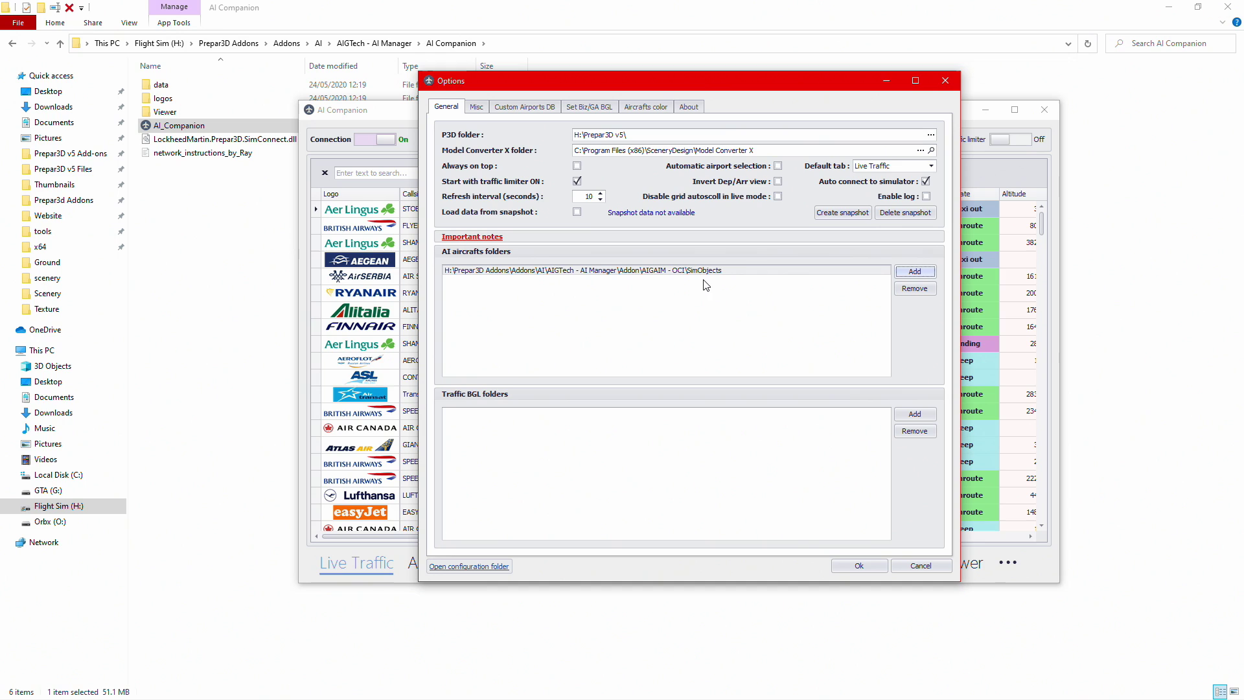
Add the scenery folder inside AIGAIM - OCI\Traffic Files to the Traffic BGL folders.
{"action": "left_click", "coordinate": [928, 416]}
{"action": "left_click_drag", "start_coordinate": [708, 398], "coordinate": [713, 177]}
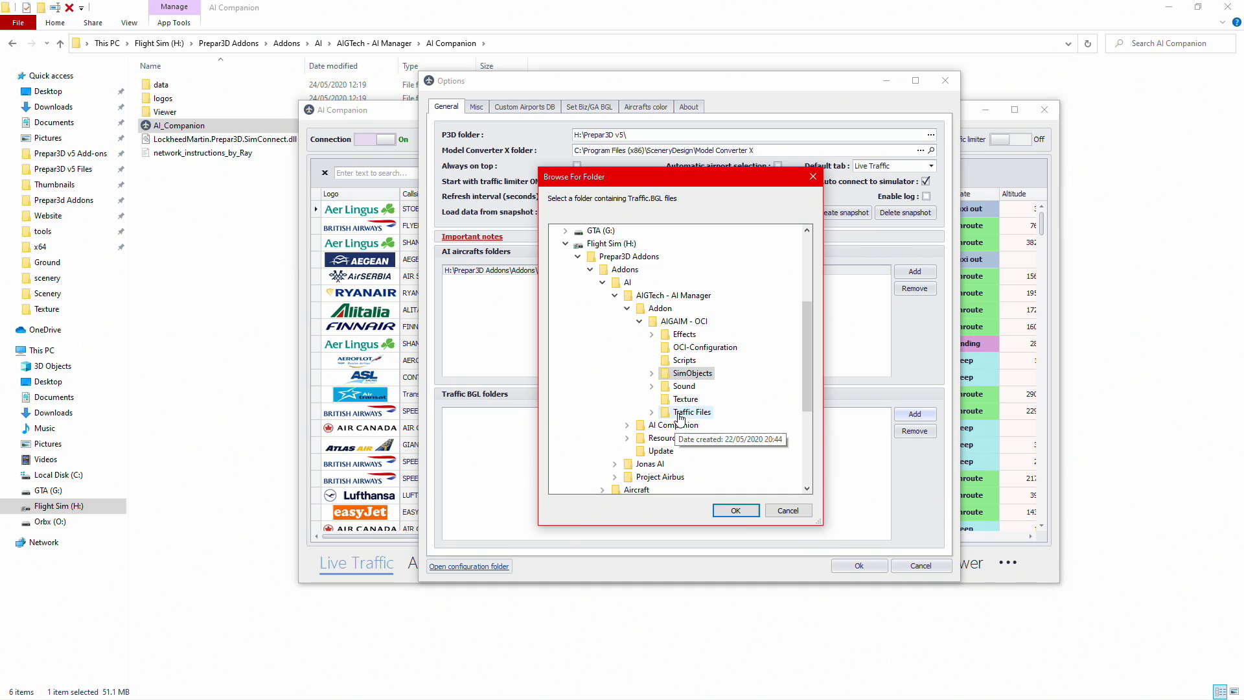
{"action": "left_click", "coordinate": [681, 418]}
{"action": "scroll", "coordinate": [681, 421], "scroll_direction": "down", "scroll_amount": 1}
{"action": "left_click", "coordinate": [697, 451]}
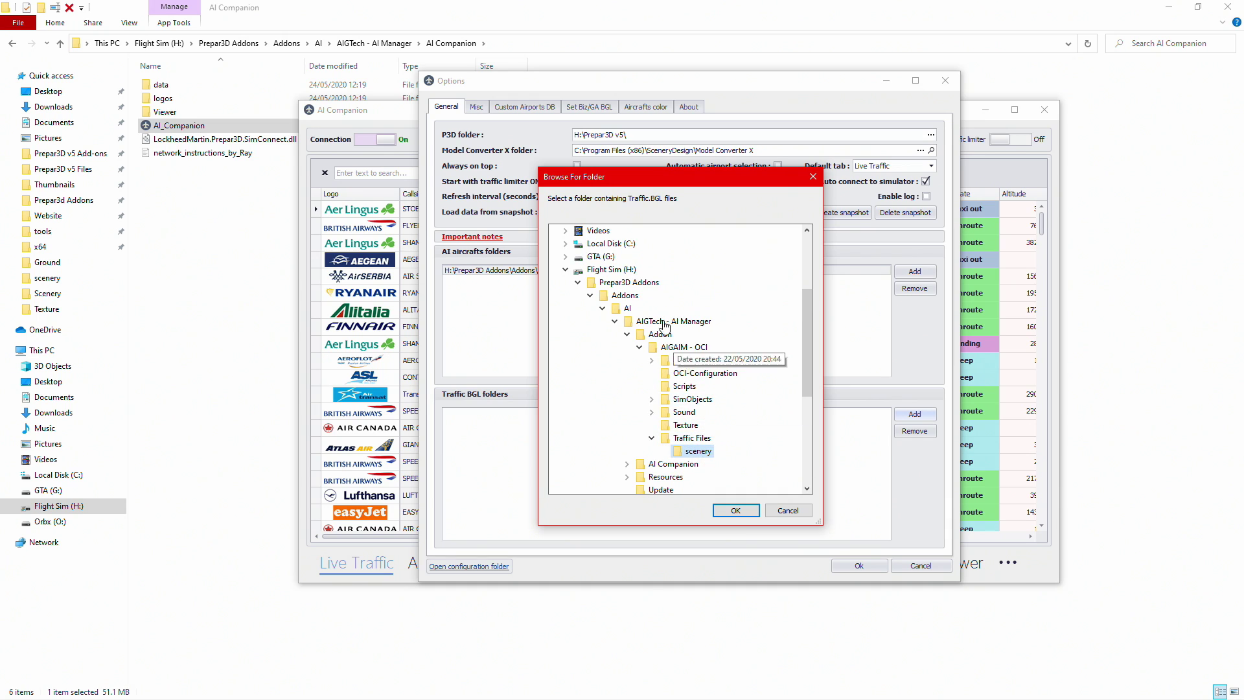
{"action": "left_click", "coordinate": [748, 511]}
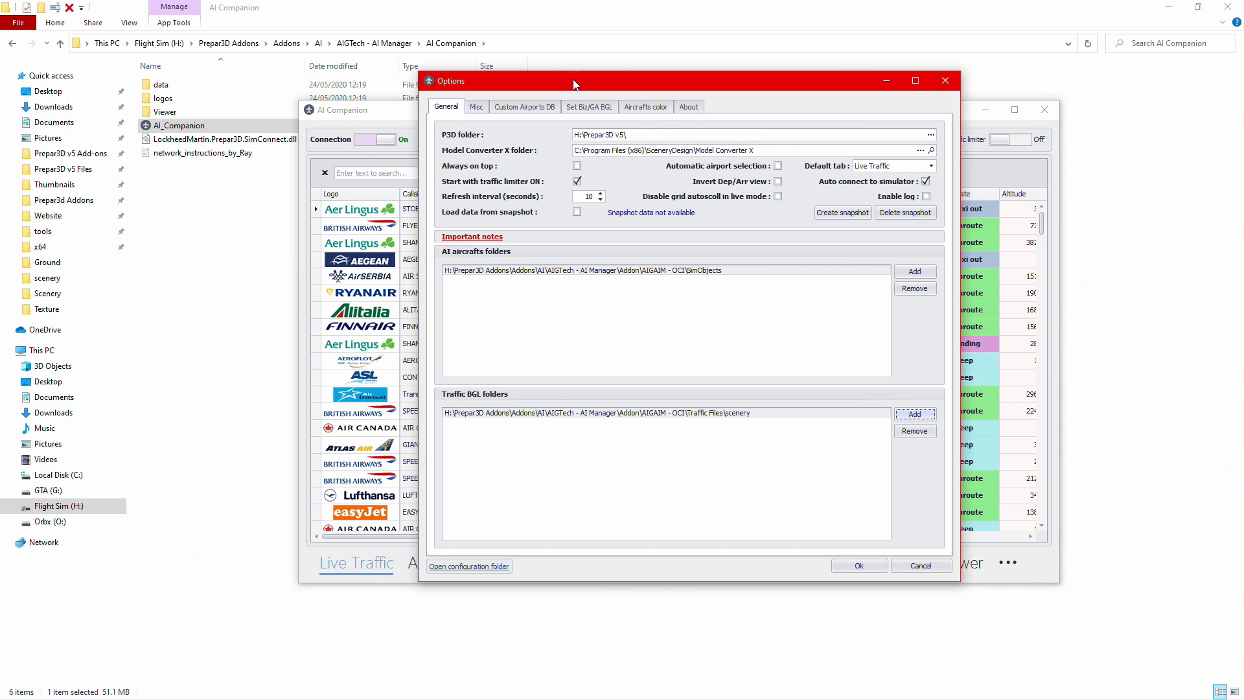
{"action": "left_click_drag", "start_coordinate": [574, 84], "coordinate": [599, 156]}
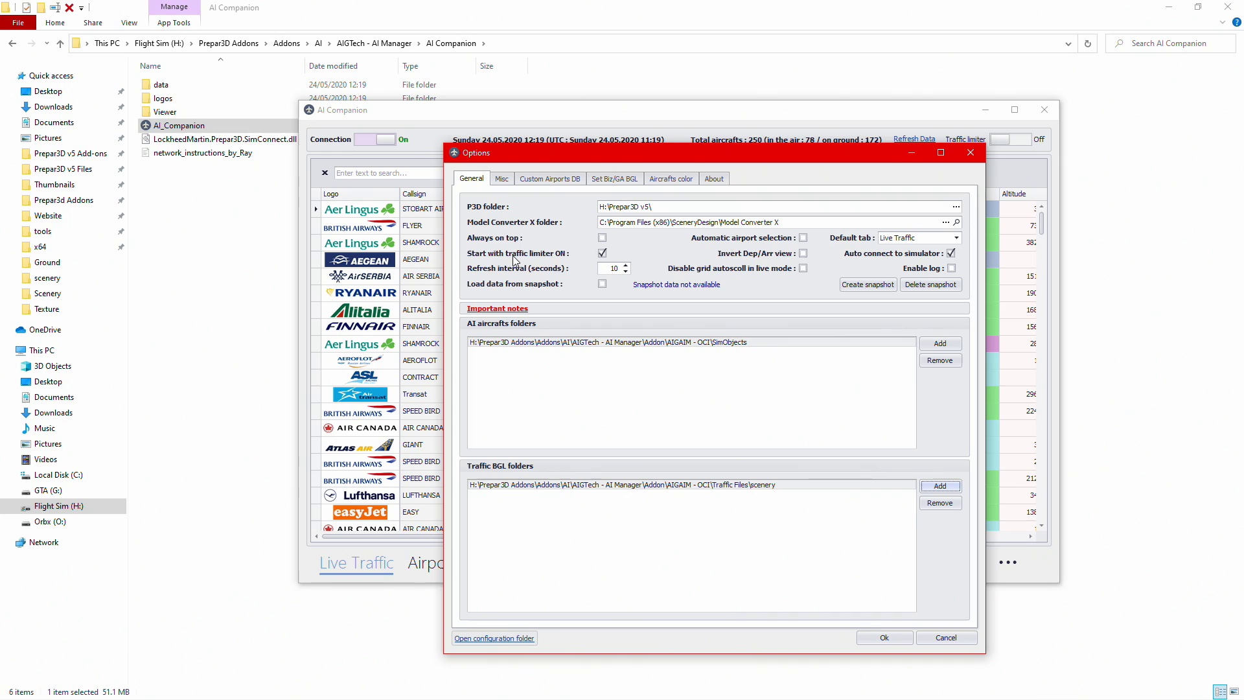
{"action": "left_click", "coordinate": [603, 253]}
{"action": "left_click_drag", "start_coordinate": [852, 159], "coordinate": [527, 157]}
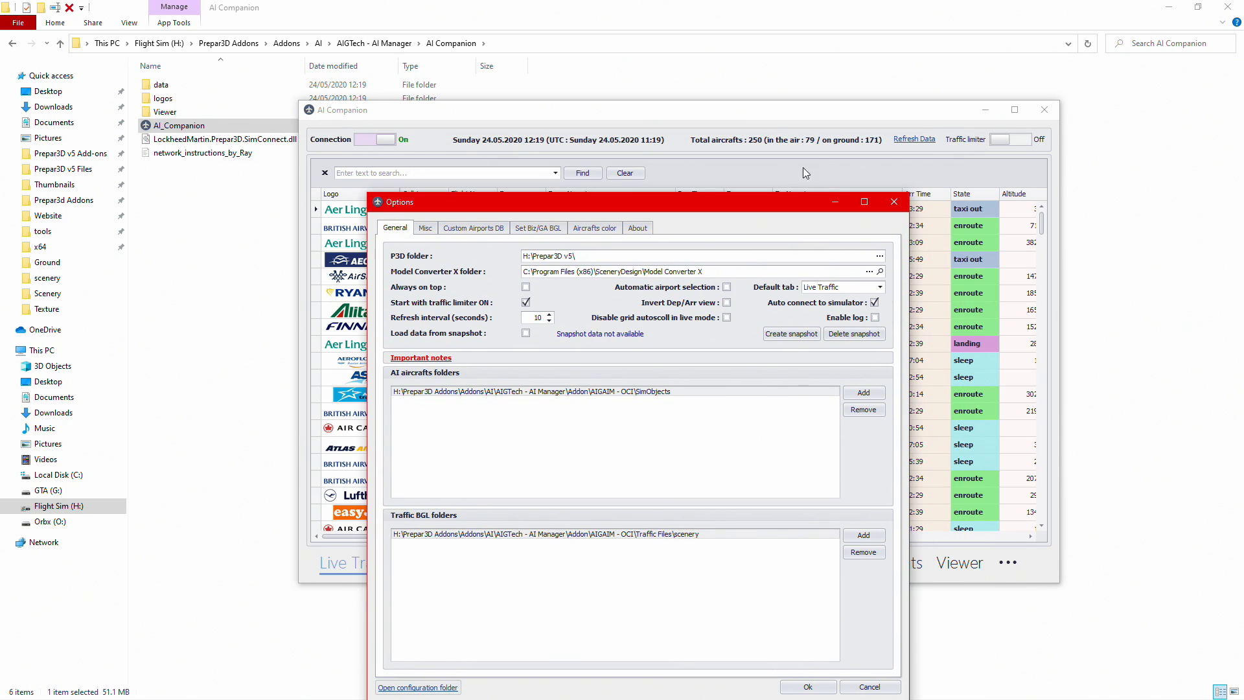
{"action": "left_click_drag", "start_coordinate": [726, 208], "coordinate": [769, 116]}
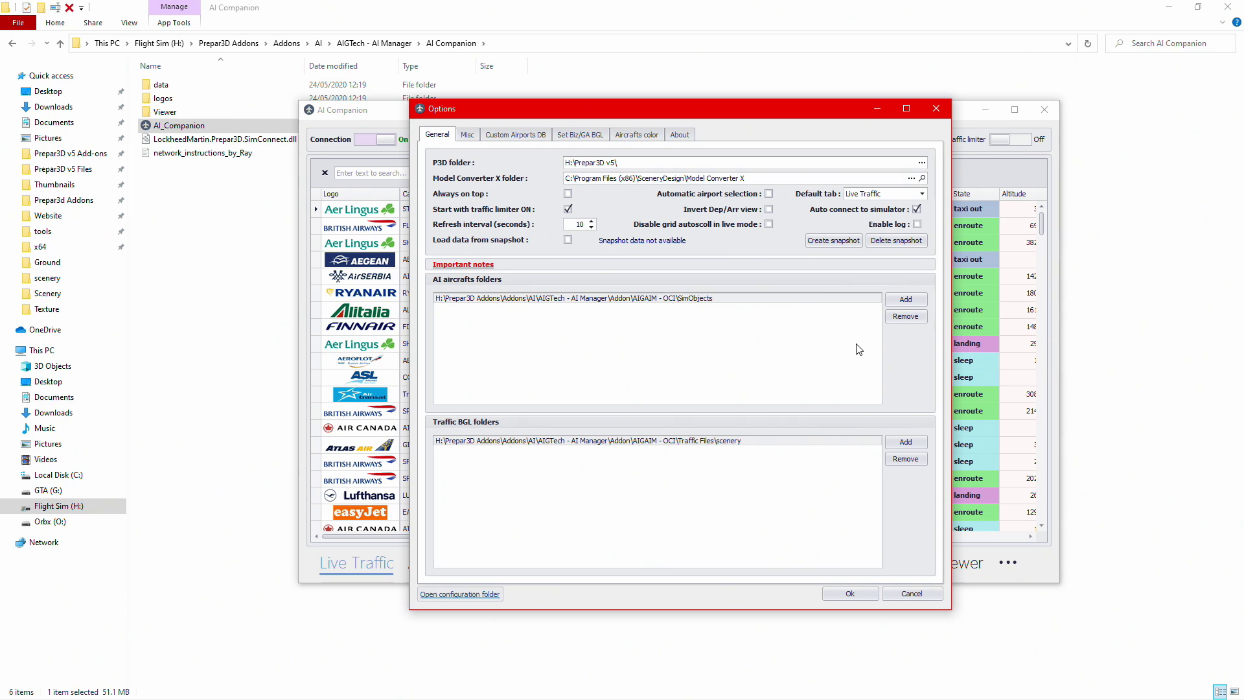
Look through the Misc, Custom Airports DB, Set Biz/GA BGL, Aircrafts color and About options, and save the options.
{"action": "left_click", "coordinate": [468, 134]}
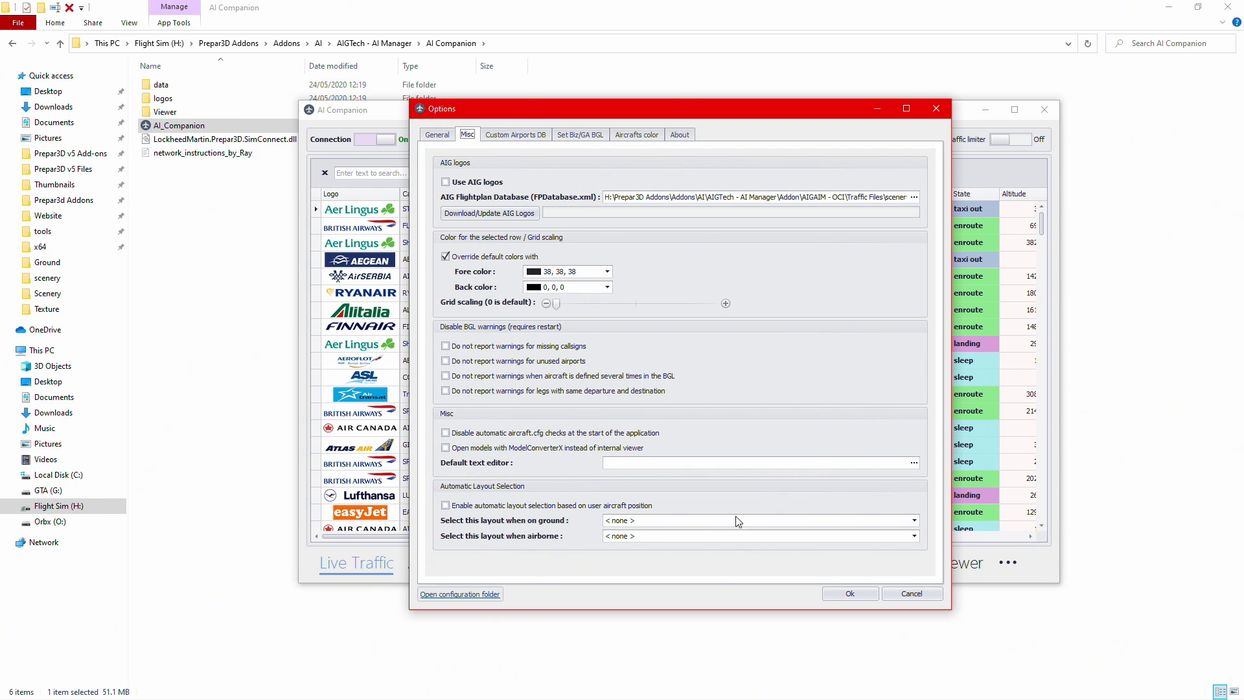
{"action": "left_click", "coordinate": [515, 135]}
{"action": "left_click", "coordinate": [580, 135]}
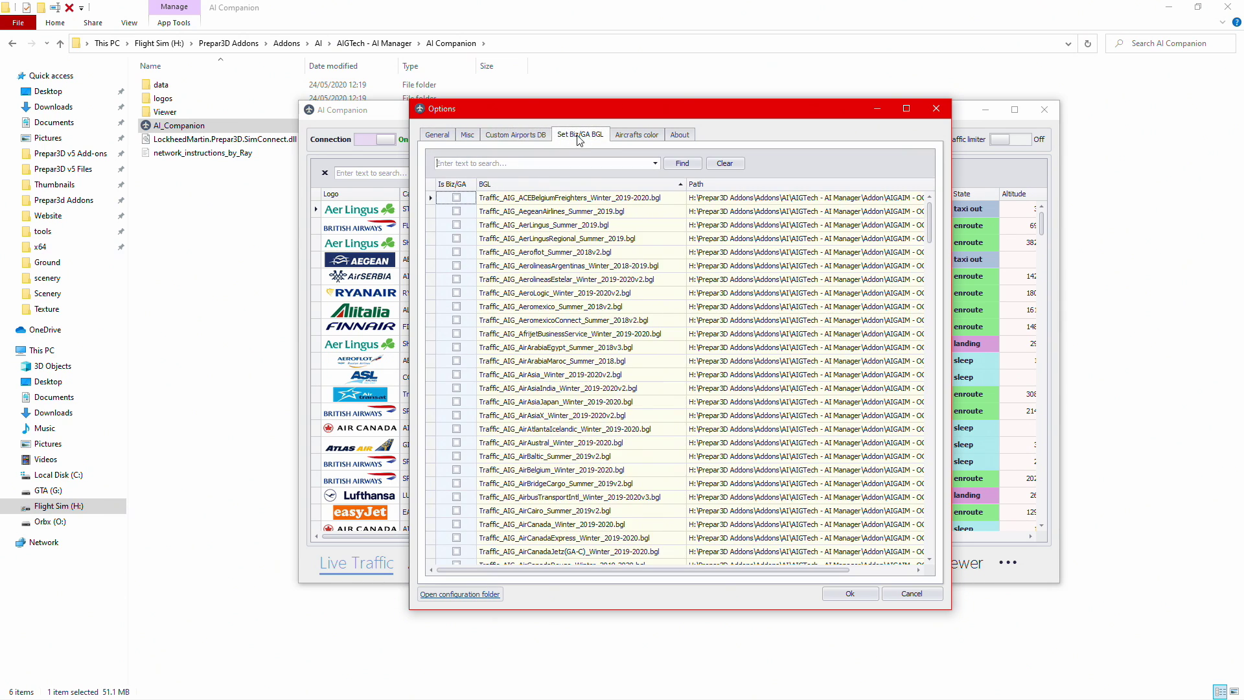
{"action": "left_click", "coordinate": [624, 137]}
{"action": "left_click", "coordinate": [675, 140]}
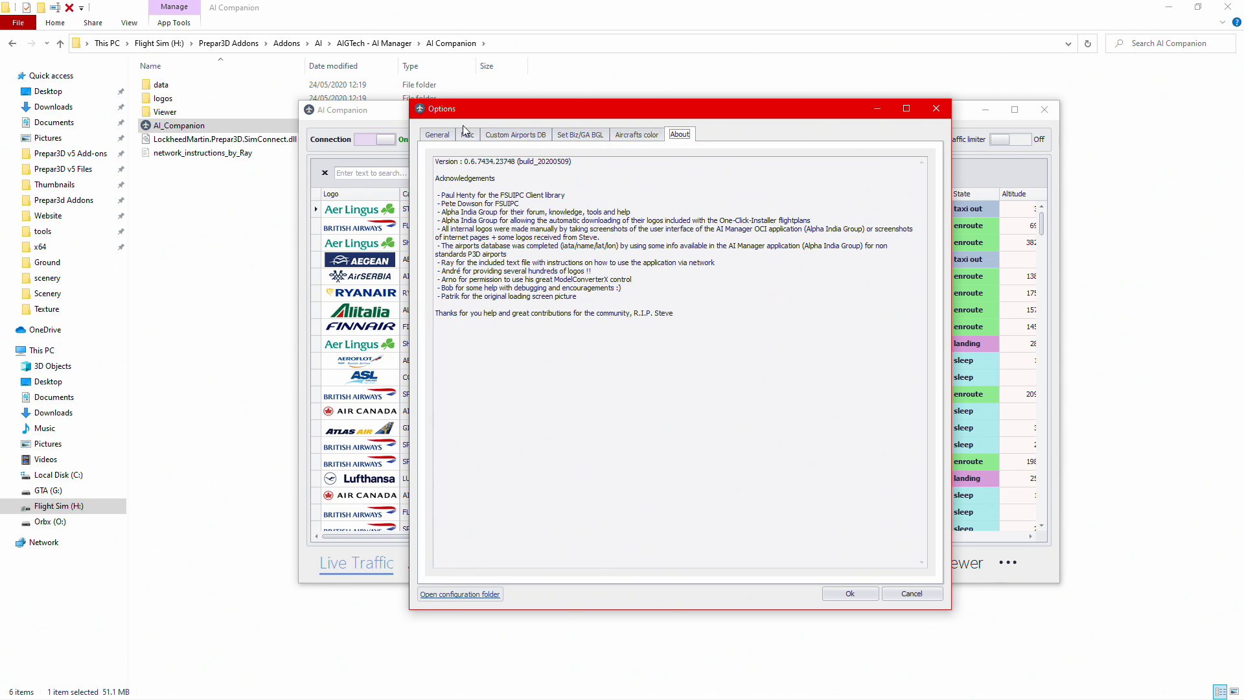
{"action": "left_click", "coordinate": [445, 135]}
{"action": "left_click", "coordinate": [852, 593]}
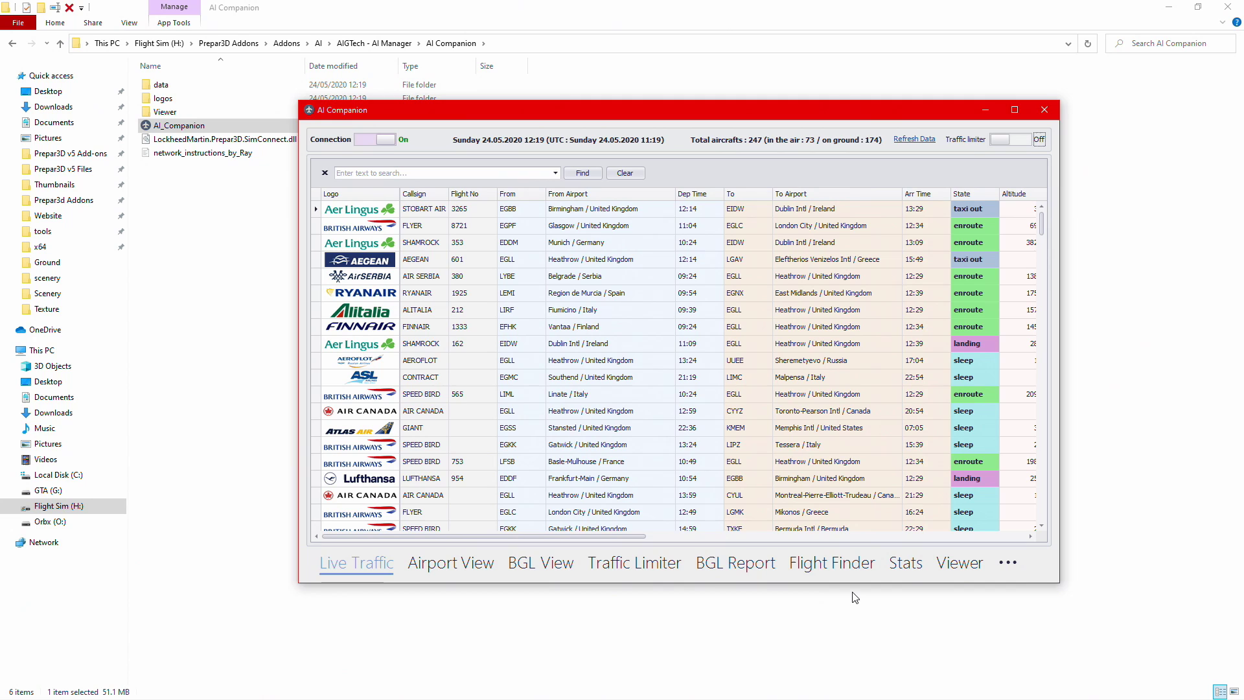
Enlarge the AI Companion window and examine the flights in the live traffic list.
{"action": "left_click_drag", "start_coordinate": [517, 115], "coordinate": [555, 81]}
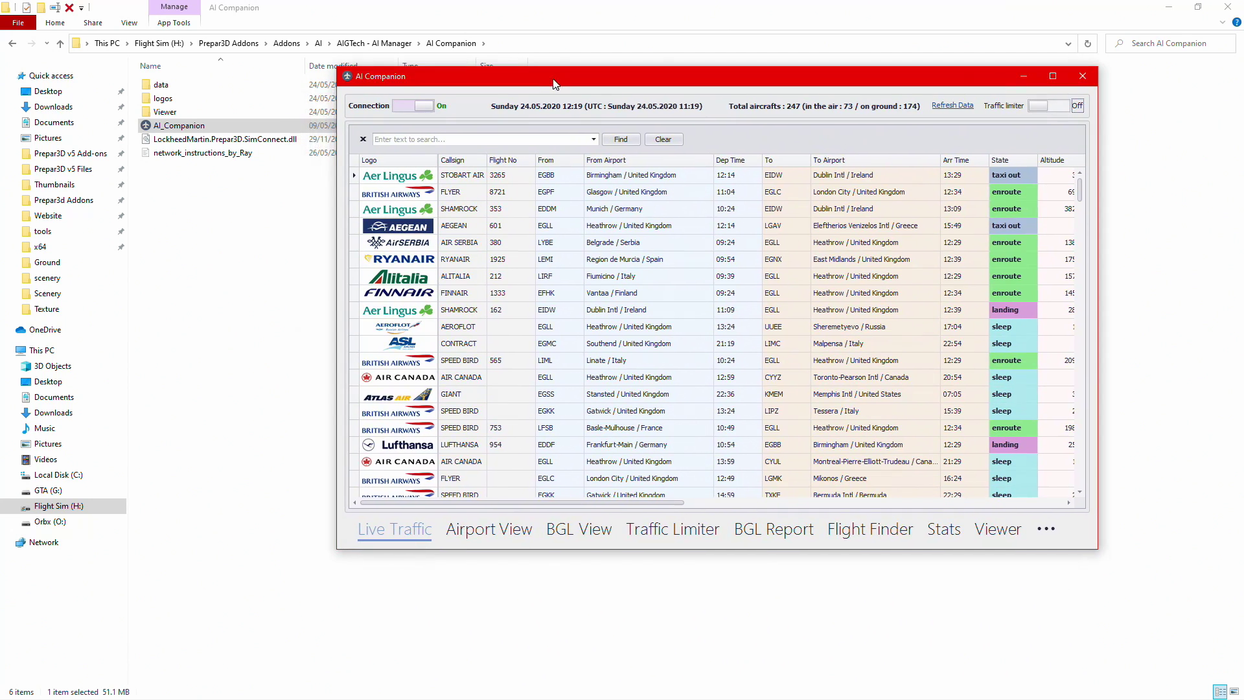
{"action": "left_click_drag", "start_coordinate": [792, 551], "coordinate": [789, 660]}
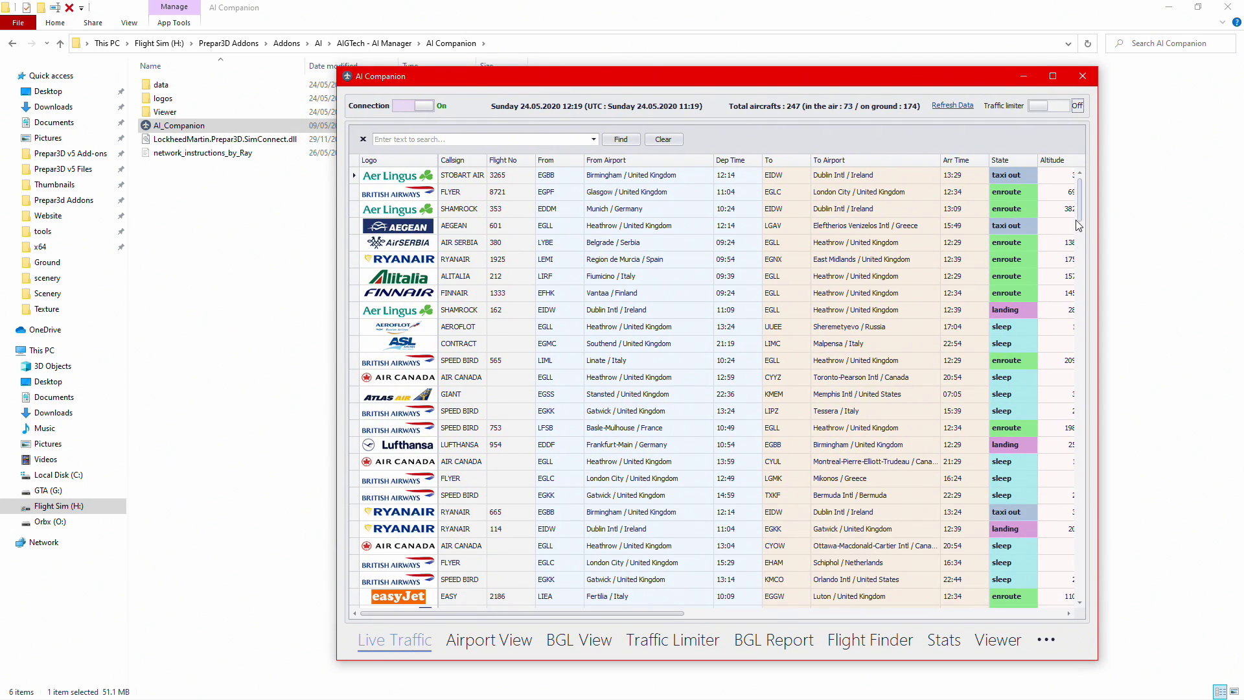
{"action": "scroll", "coordinate": [1075, 227], "scroll_direction": "down", "scroll_amount": 2}
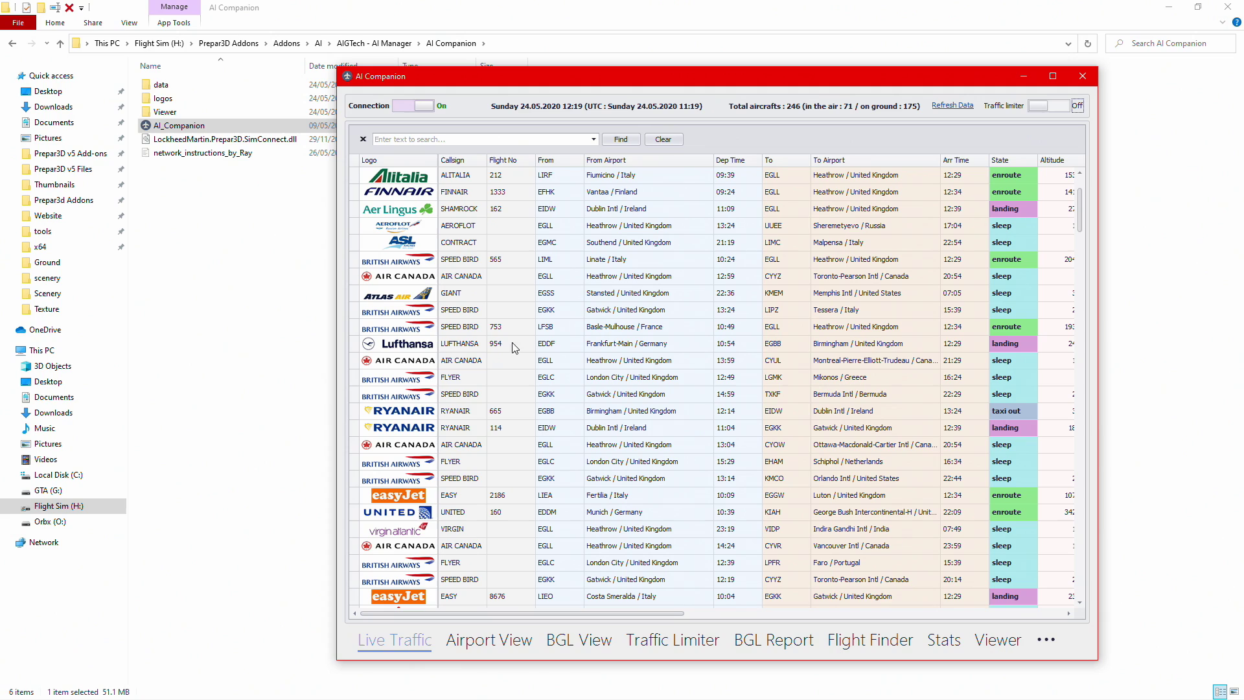
{"action": "left_click", "coordinate": [793, 350]}
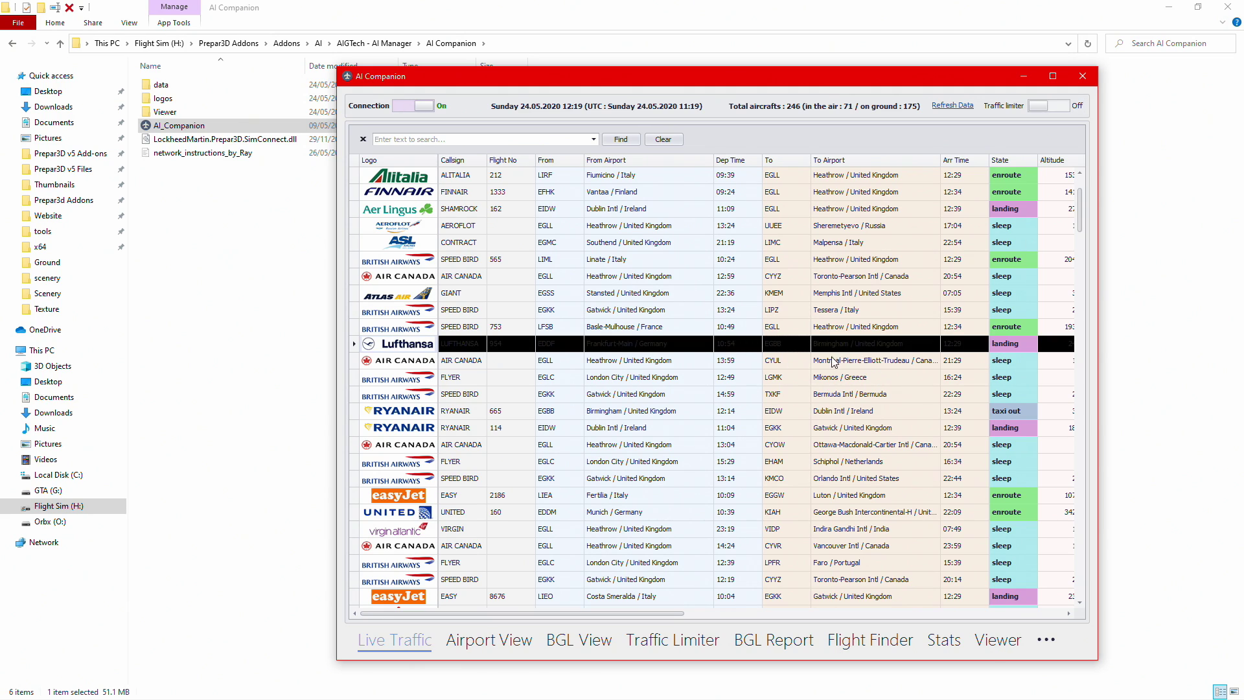
{"action": "left_click", "coordinate": [794, 358]}
{"action": "left_click", "coordinate": [792, 347]}
{"action": "left_click_drag", "start_coordinate": [621, 612], "coordinate": [550, 603]}
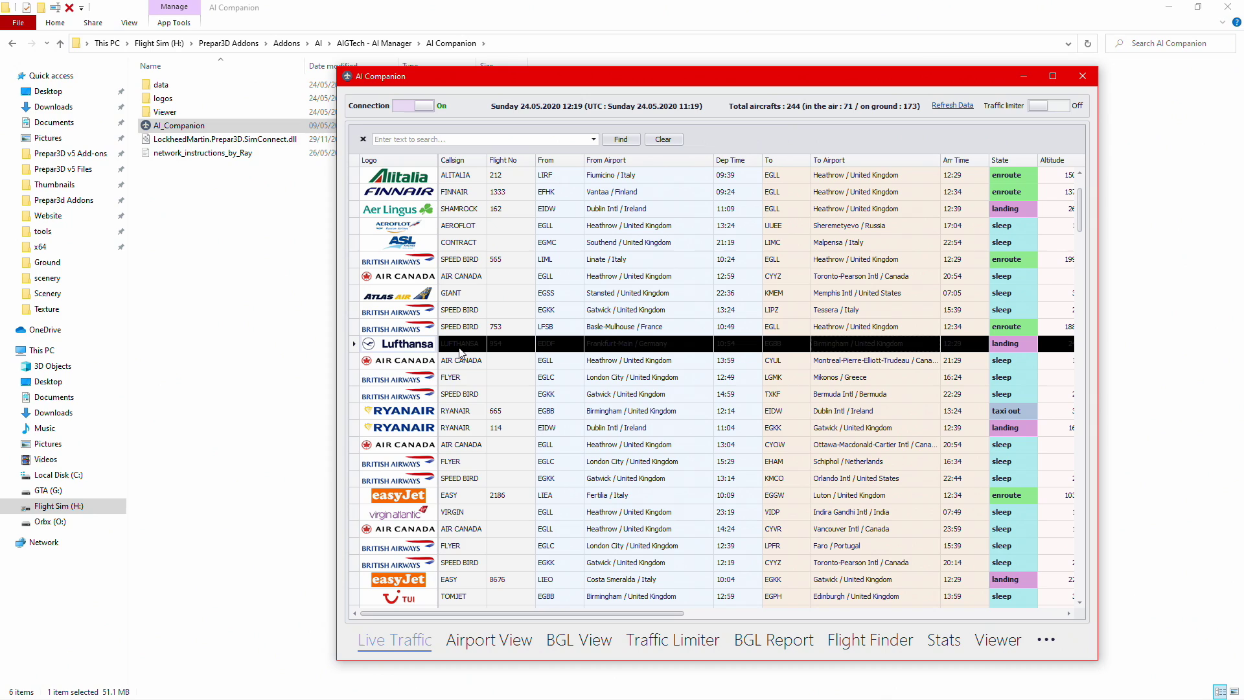
{"action": "left_click", "coordinate": [468, 361]}
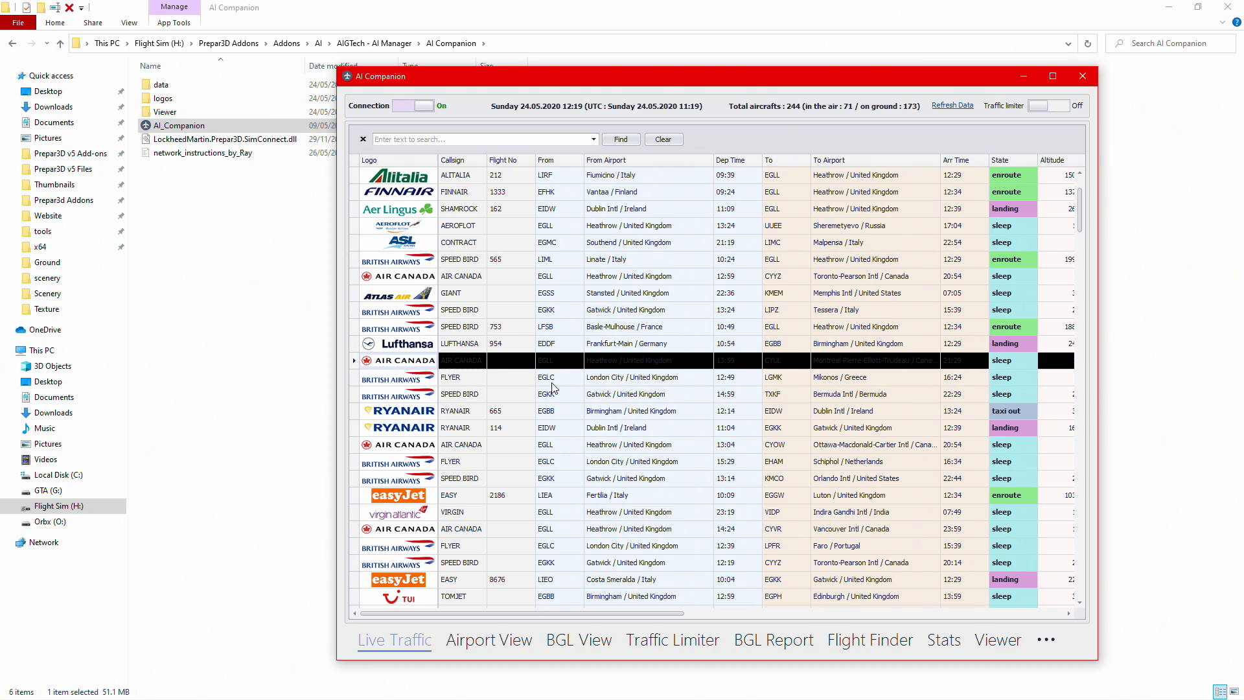
{"action": "left_click", "coordinate": [496, 381]}
{"action": "left_click", "coordinate": [505, 397]}
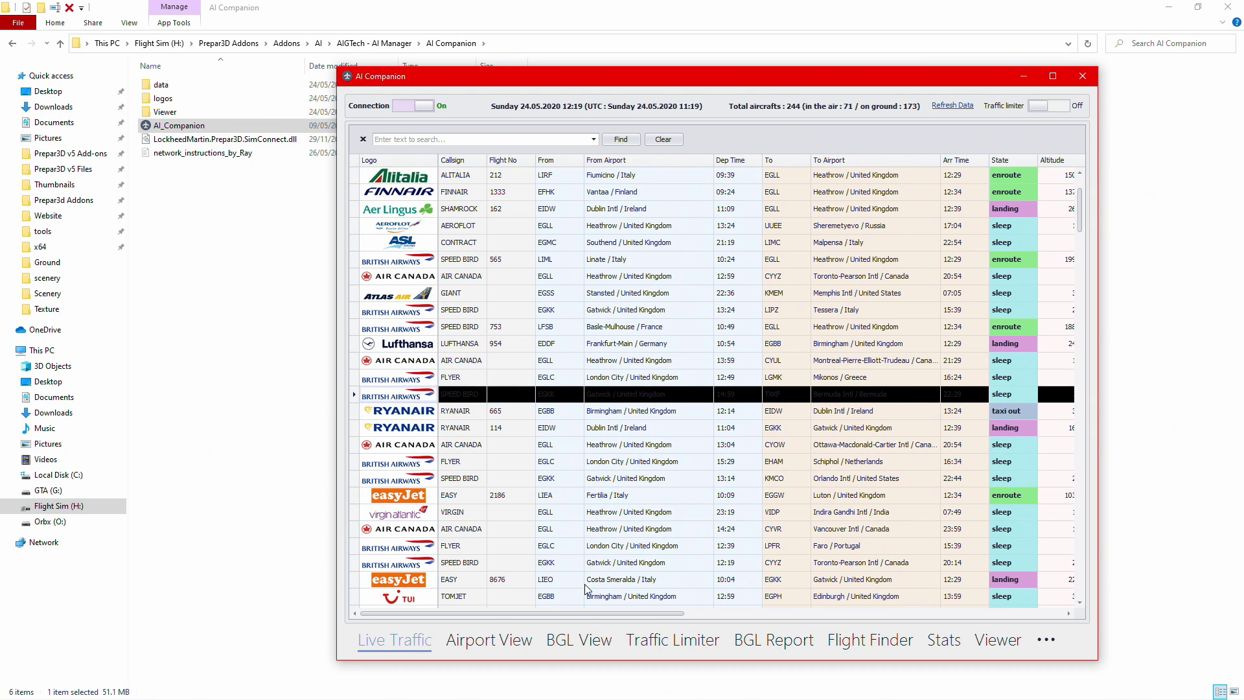
Review the Traffic Limiter settings for maximum aircraft, distance from the player, ground traffic deletion and enroute traffic altitude.
{"action": "left_click", "coordinate": [680, 642]}
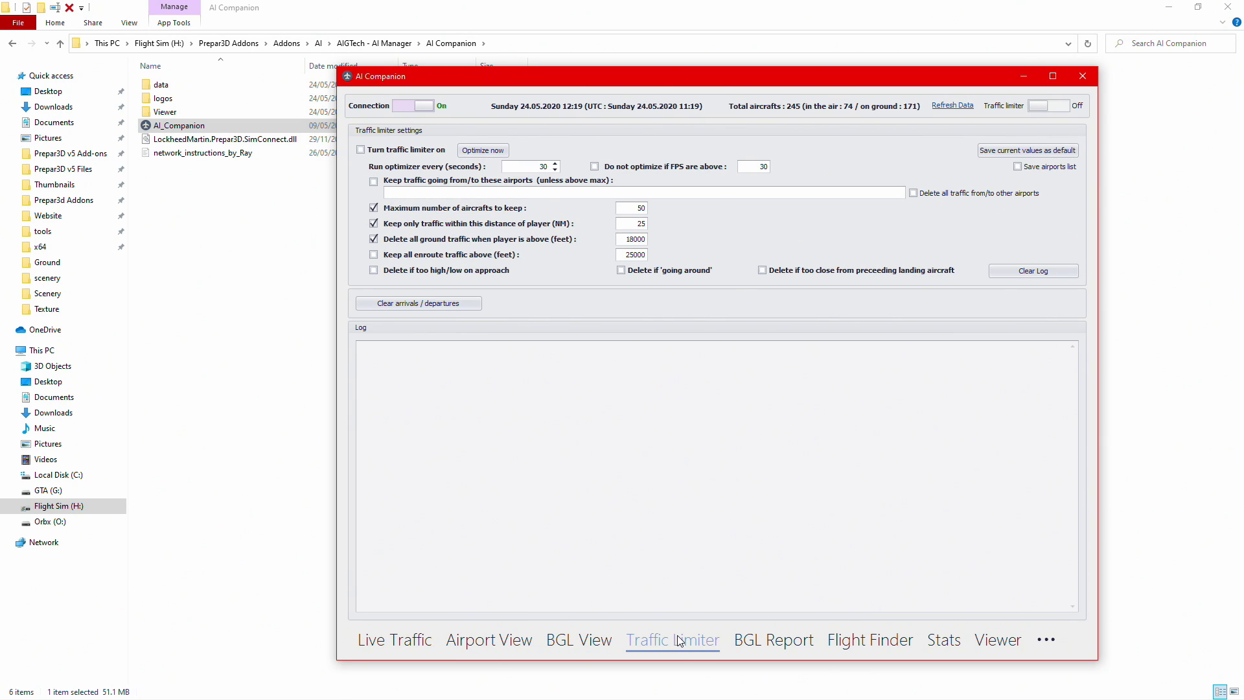
{"action": "left_click", "coordinate": [374, 209]}
{"action": "left_click", "coordinate": [374, 208]}
{"action": "double_click", "coordinate": [632, 208]}
{"action": "left_click", "coordinate": [375, 224]}
{"action": "left_click", "coordinate": [394, 640]}
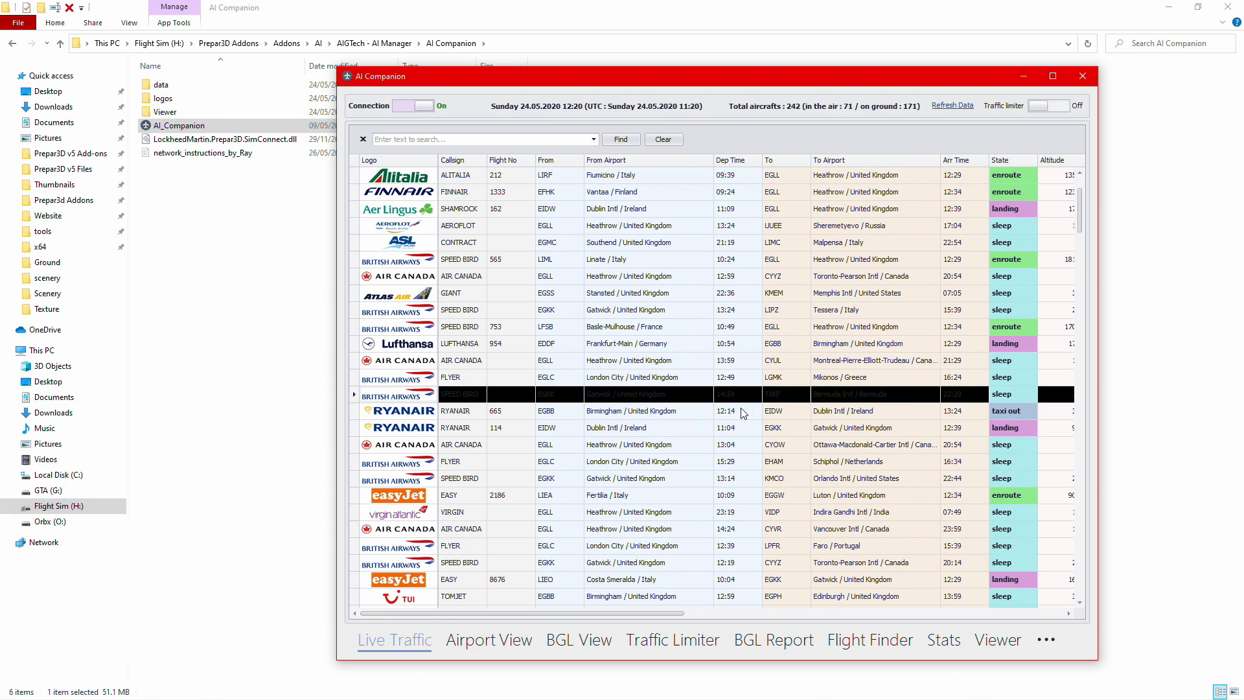
{"action": "left_click", "coordinate": [688, 646]}
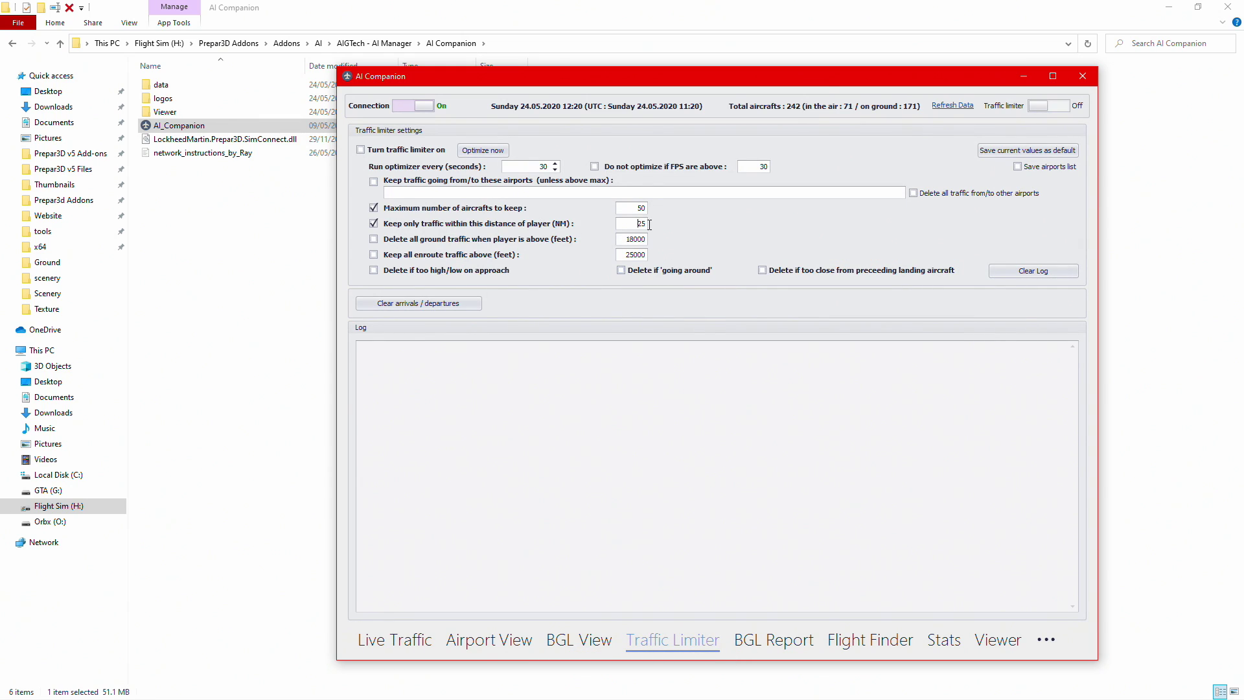
{"action": "double_click", "coordinate": [649, 224]}
{"action": "left_click", "coordinate": [373, 238]}
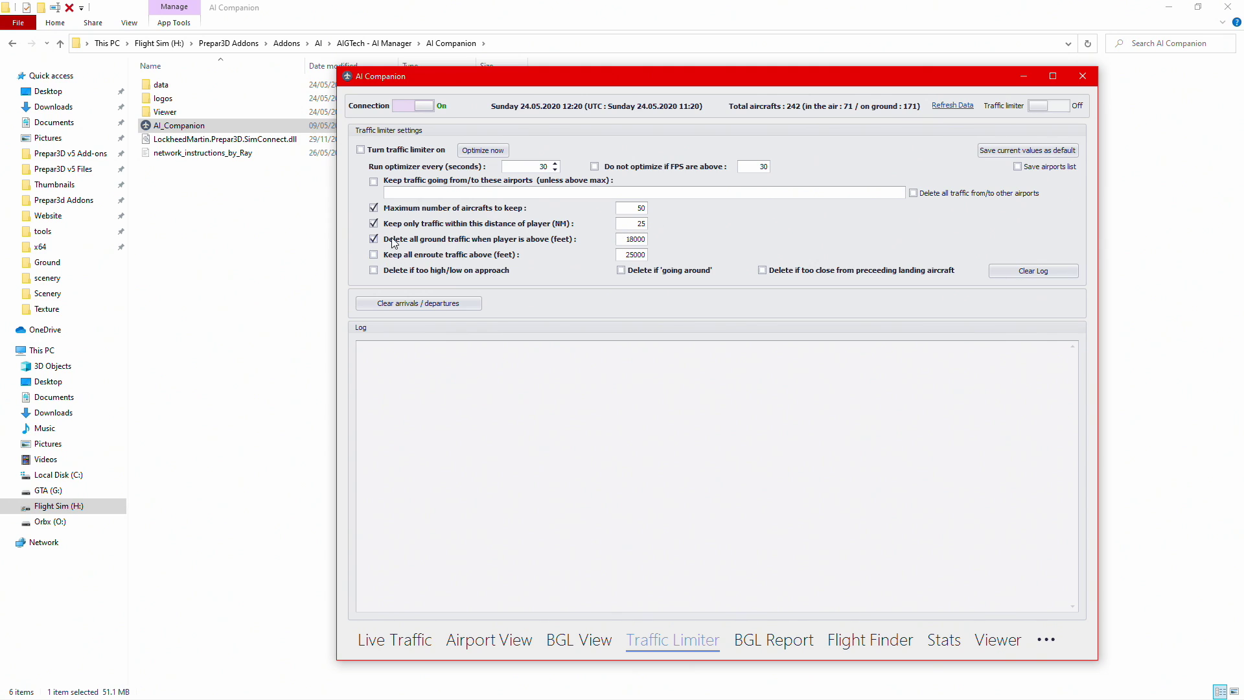
{"action": "double_click", "coordinate": [627, 240]}
{"action": "double_click", "coordinate": [621, 256]}
Turn the traffic limiter on and review its optimizer interval and maximum number of aircraft.
{"action": "left_click", "coordinate": [362, 151]}
{"action": "double_click", "coordinate": [543, 167]}
{"action": "left_click", "coordinate": [521, 164]}
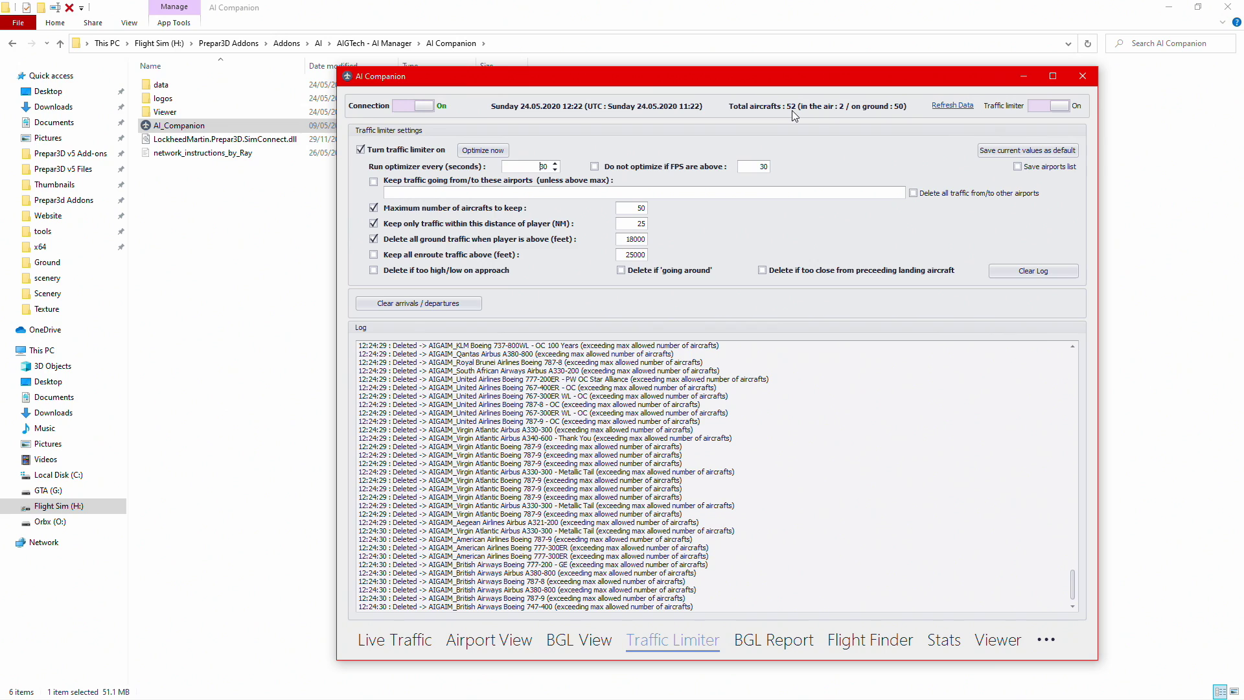
{"action": "double_click", "coordinate": [634, 211]}
{"action": "left_click", "coordinate": [531, 163]}
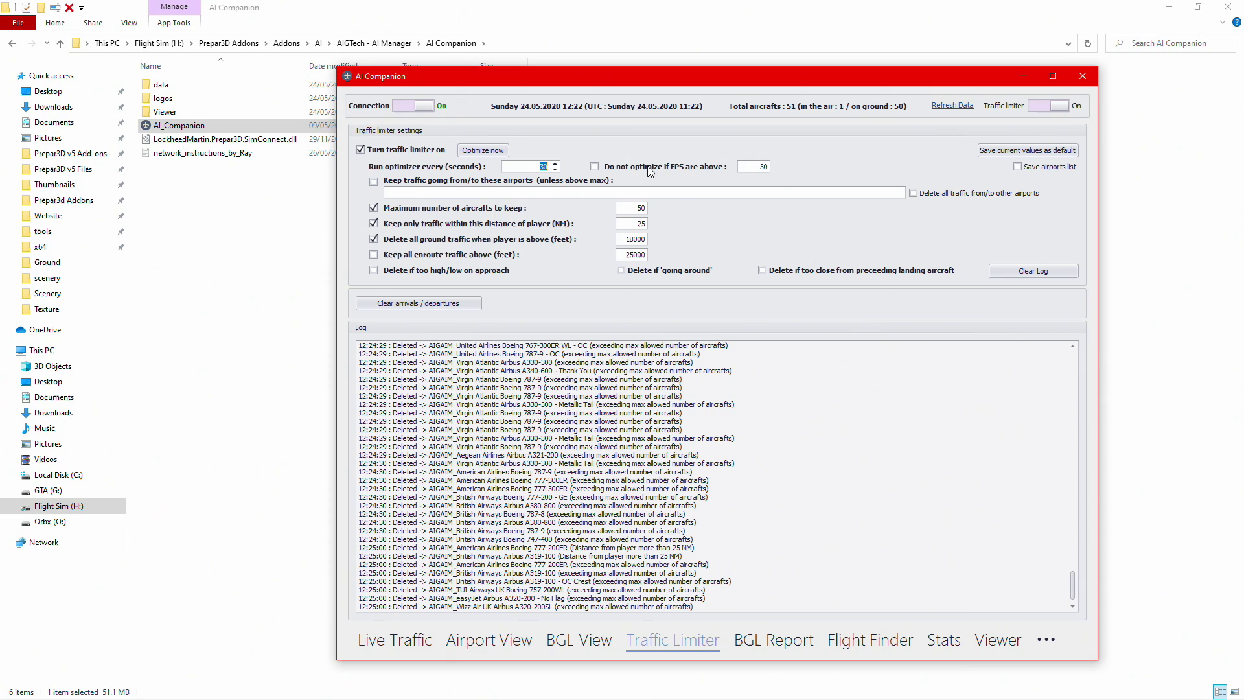
Enable the option not to optimize above a given FPS, set it to 50, and optimize the traffic immediately.
{"action": "left_click", "coordinate": [600, 167]}
{"action": "double_click", "coordinate": [763, 167]}
{"action": "left_click", "coordinate": [750, 165]}
{"action": "double_click", "coordinate": [761, 168]}
{"action": "left_click", "coordinate": [486, 153]}
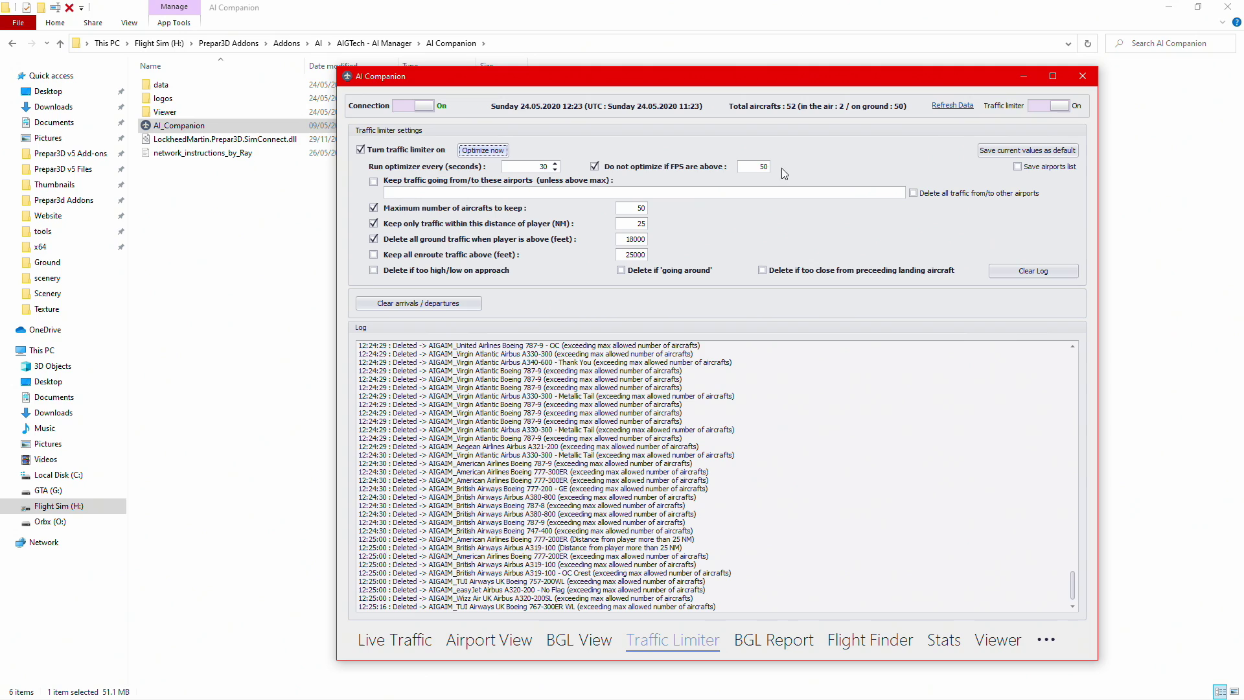
Disable the FPS condition for optimizing and run the traffic optimization again.
{"action": "double_click", "coordinate": [762, 167]}
{"action": "left_click", "coordinate": [766, 169]}
{"action": "left_click", "coordinate": [594, 166]}
{"action": "left_click", "coordinate": [493, 154]}
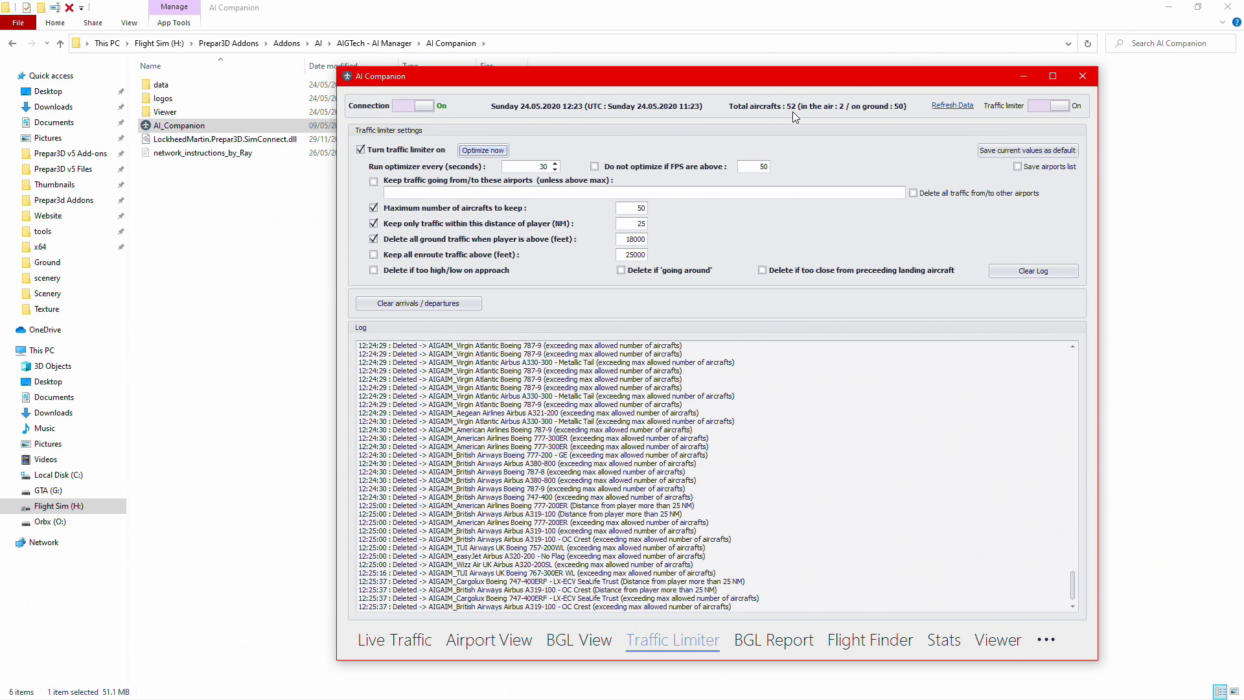
Review the live traffic list down to its end, examining the takeoff and enroute flights and their destinations.
{"action": "left_click", "coordinate": [422, 639]}
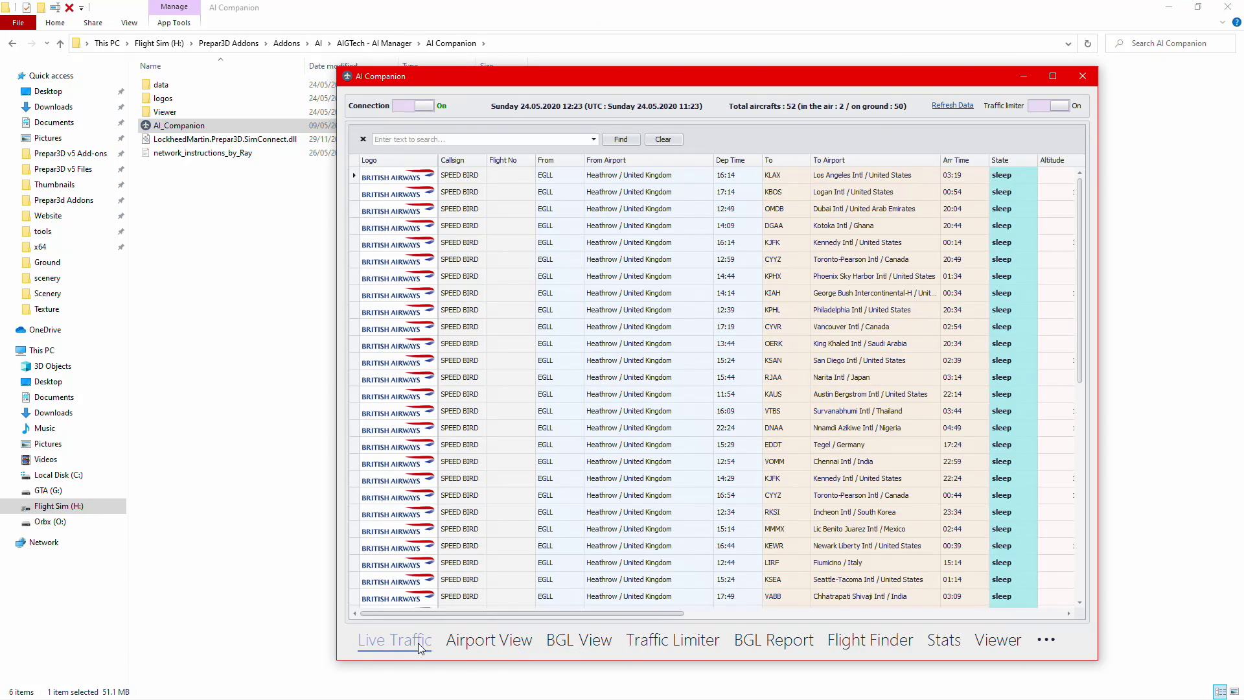
{"action": "left_click_drag", "start_coordinate": [1078, 185], "coordinate": [1020, 184]}
{"action": "left_click_drag", "start_coordinate": [1082, 339], "coordinate": [1081, 558]}
{"action": "left_click", "coordinate": [985, 532]}
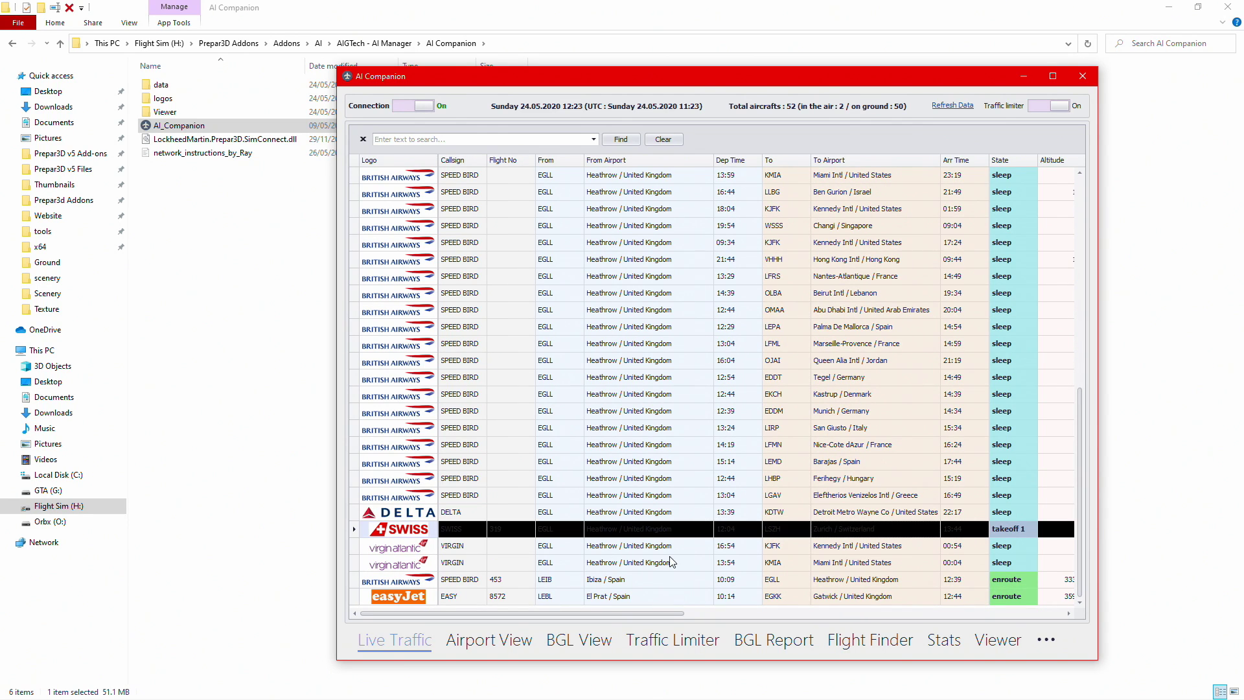
{"action": "left_click", "coordinate": [1008, 580]}
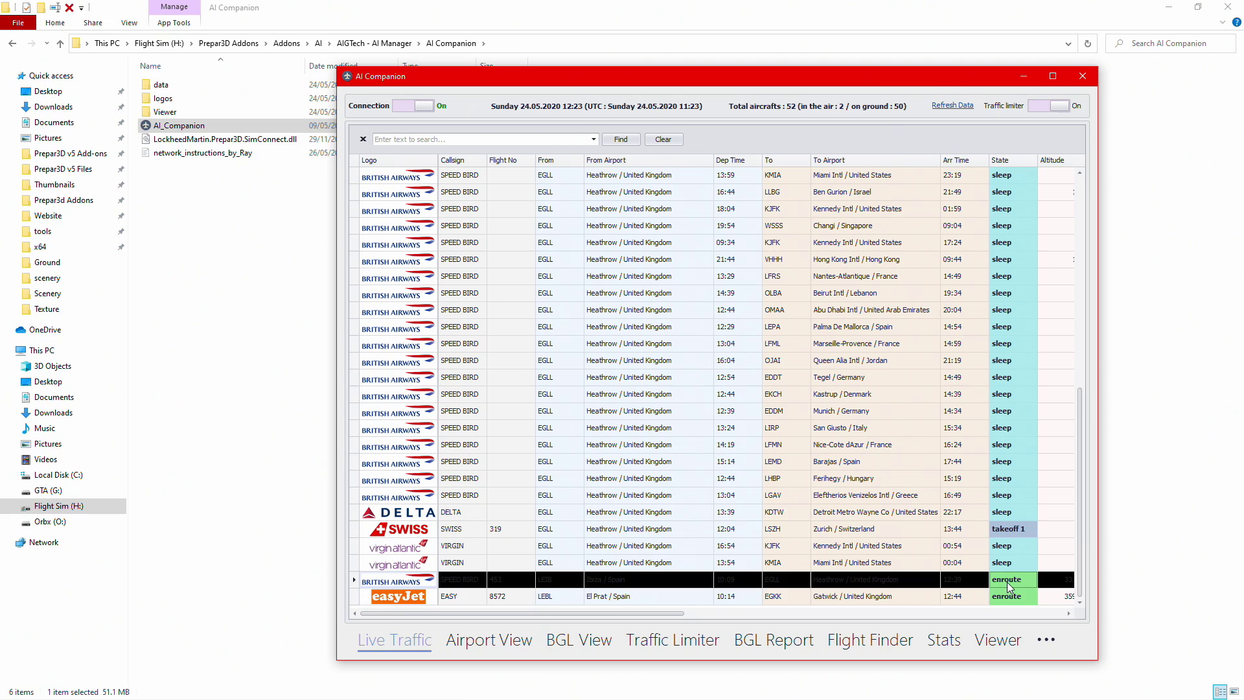
{"action": "left_click", "coordinate": [1008, 596]}
{"action": "left_click", "coordinate": [987, 586]}
{"action": "left_click", "coordinate": [667, 599]}
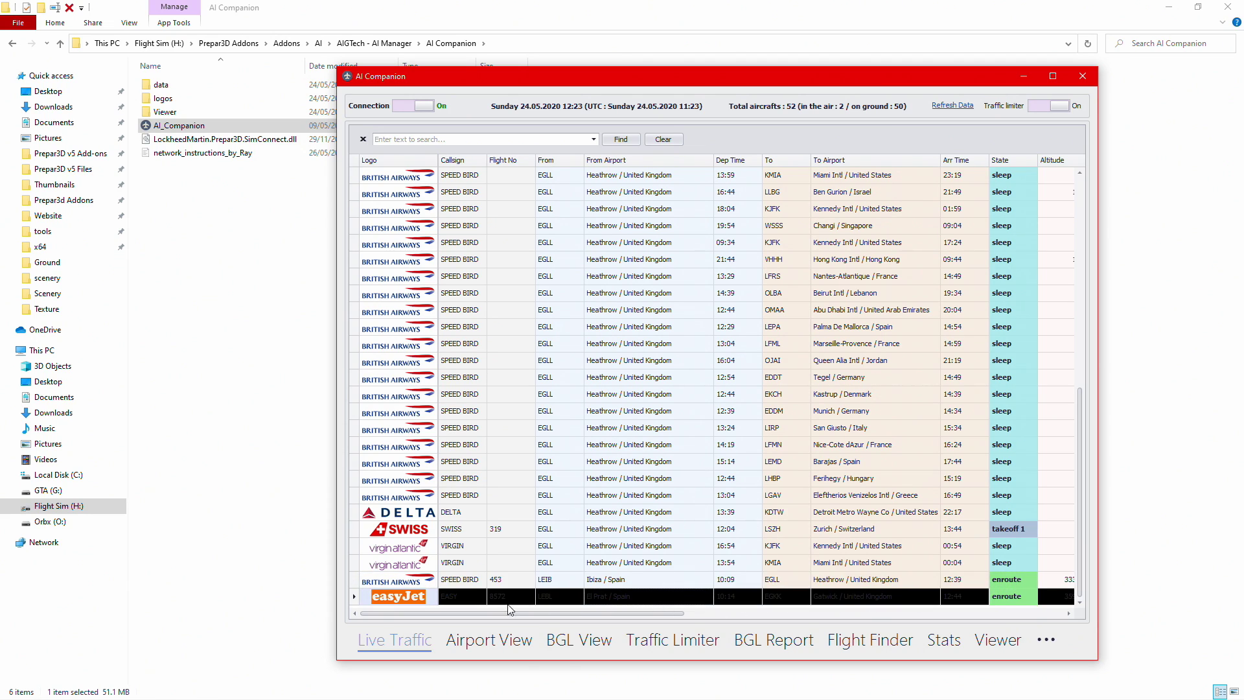
{"action": "left_click", "coordinate": [914, 581]}
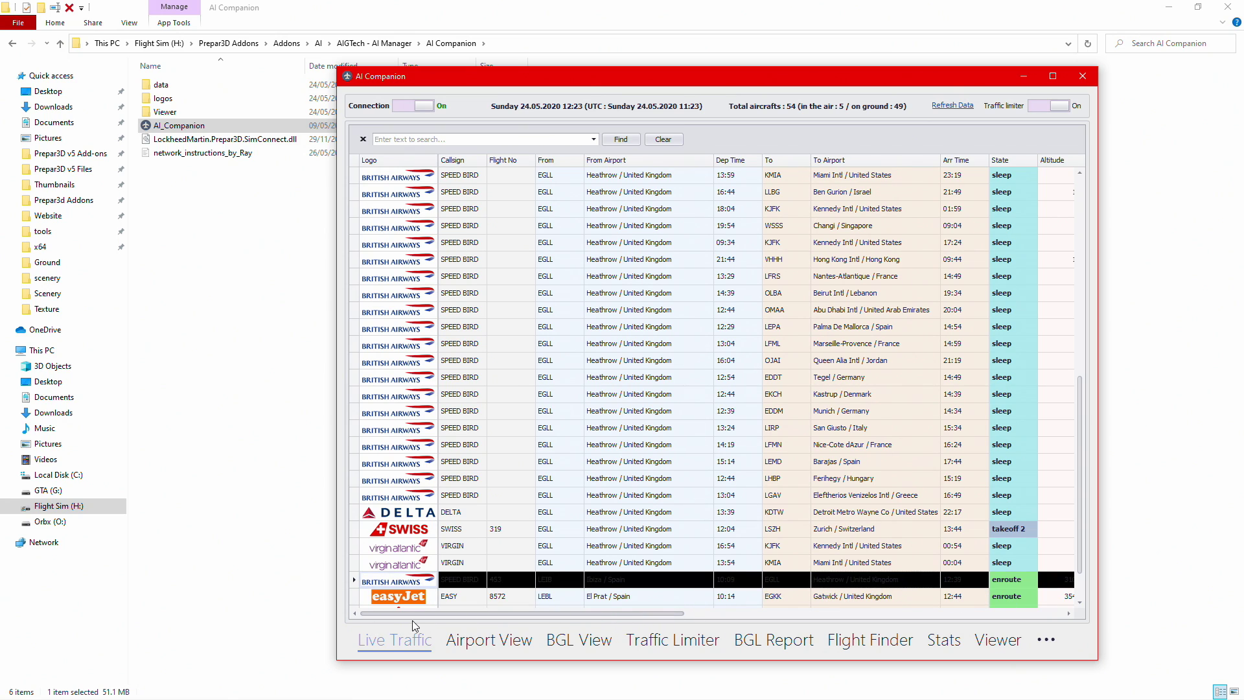
Check the destinations of the remaining enroute flights and look back over the live traffic list from its beginning.
{"action": "scroll", "coordinate": [547, 570], "scroll_direction": "down", "scroll_amount": 1}
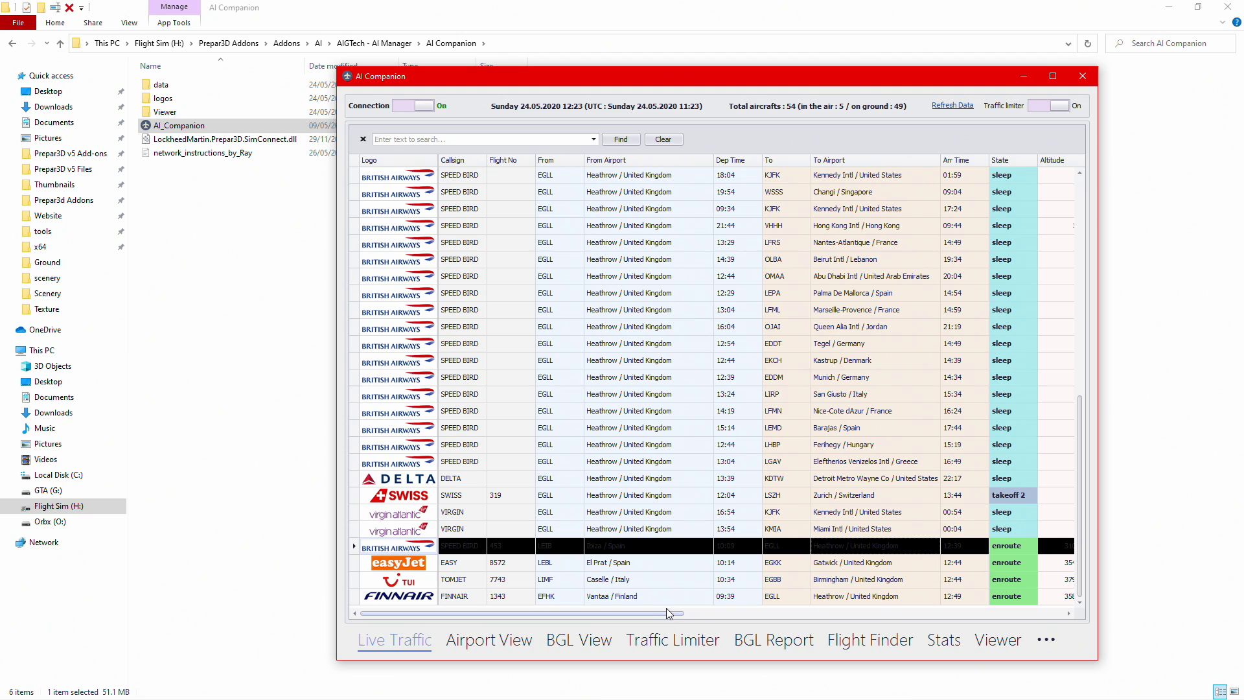
{"action": "left_click", "coordinate": [858, 565]}
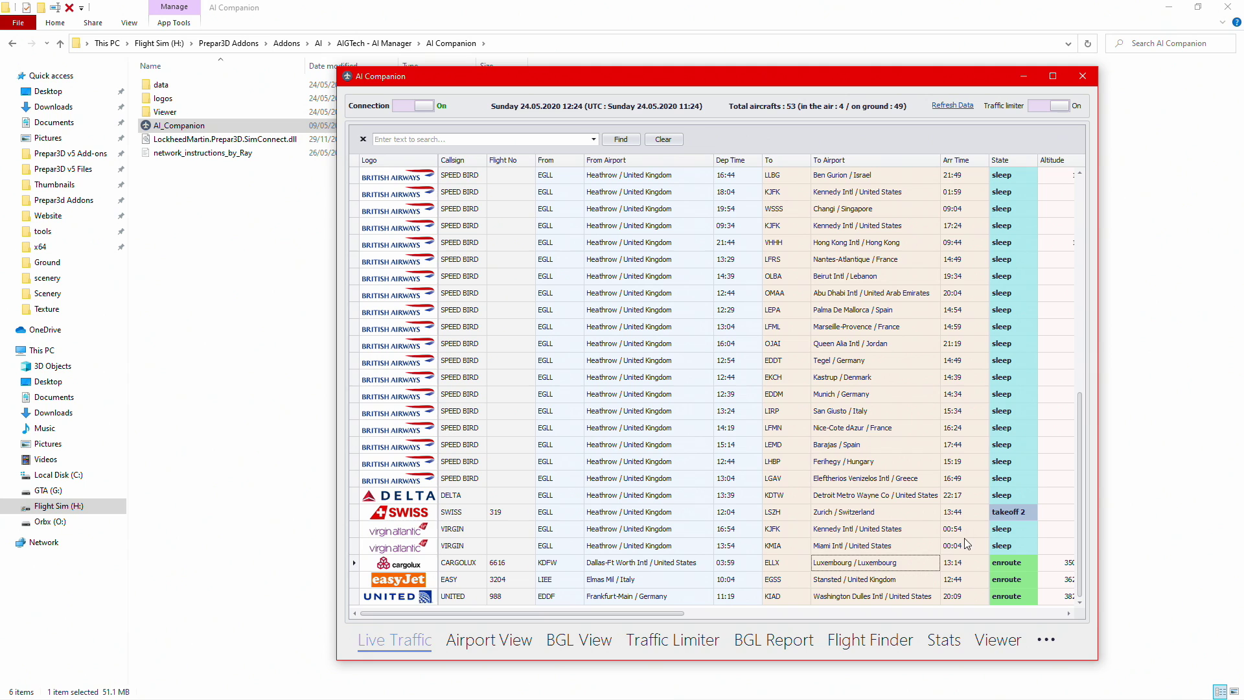
{"action": "left_click", "coordinate": [840, 587]}
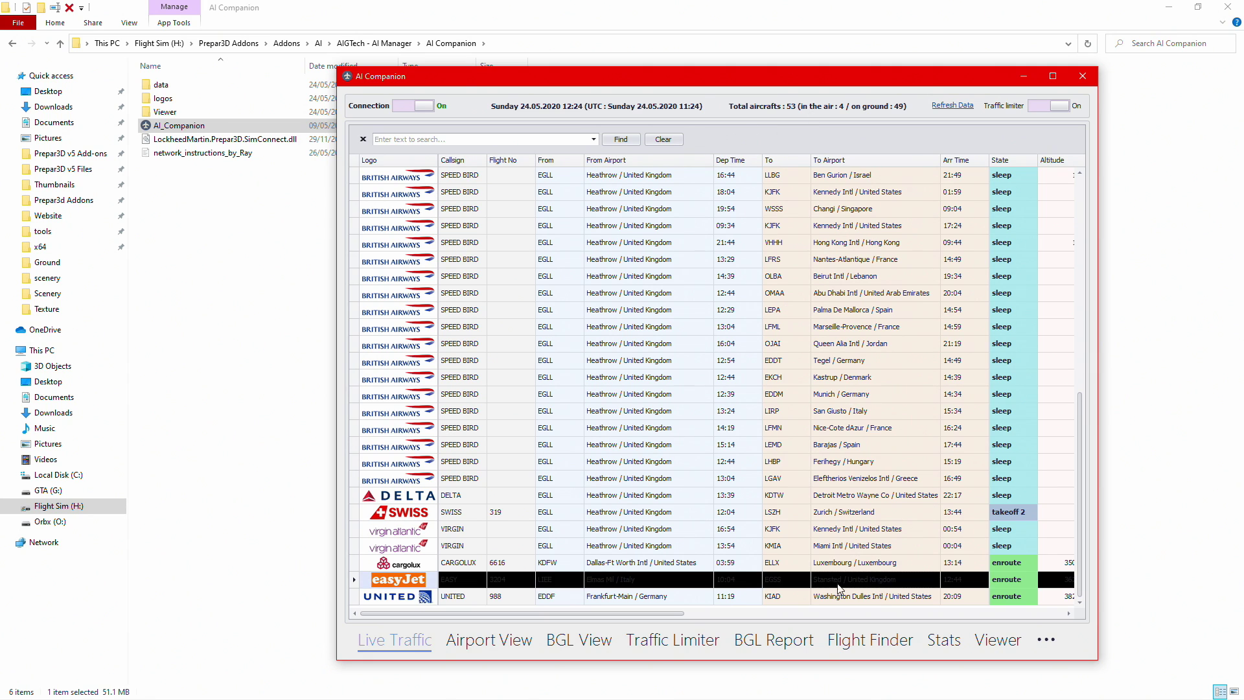
{"action": "left_click_drag", "start_coordinate": [626, 614], "coordinate": [492, 613]}
{"action": "scroll", "coordinate": [547, 473], "scroll_direction": "up", "scroll_amount": 9}
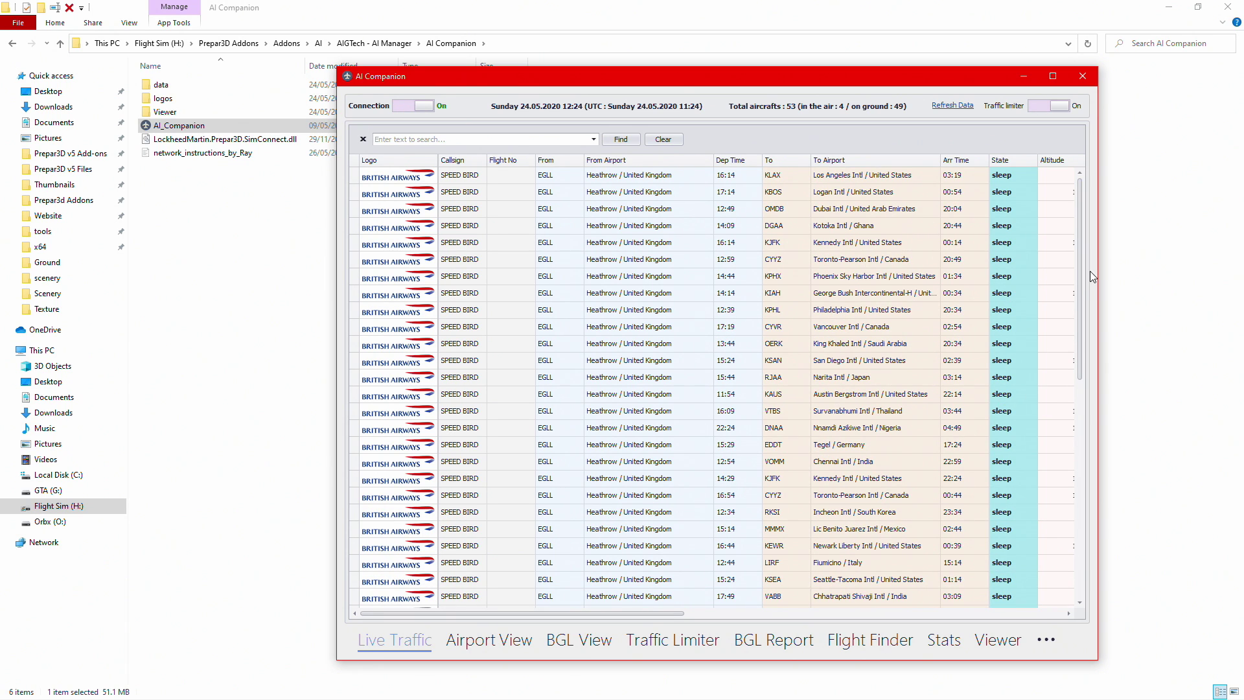
{"action": "left_click_drag", "start_coordinate": [1083, 282], "coordinate": [1093, 248]}
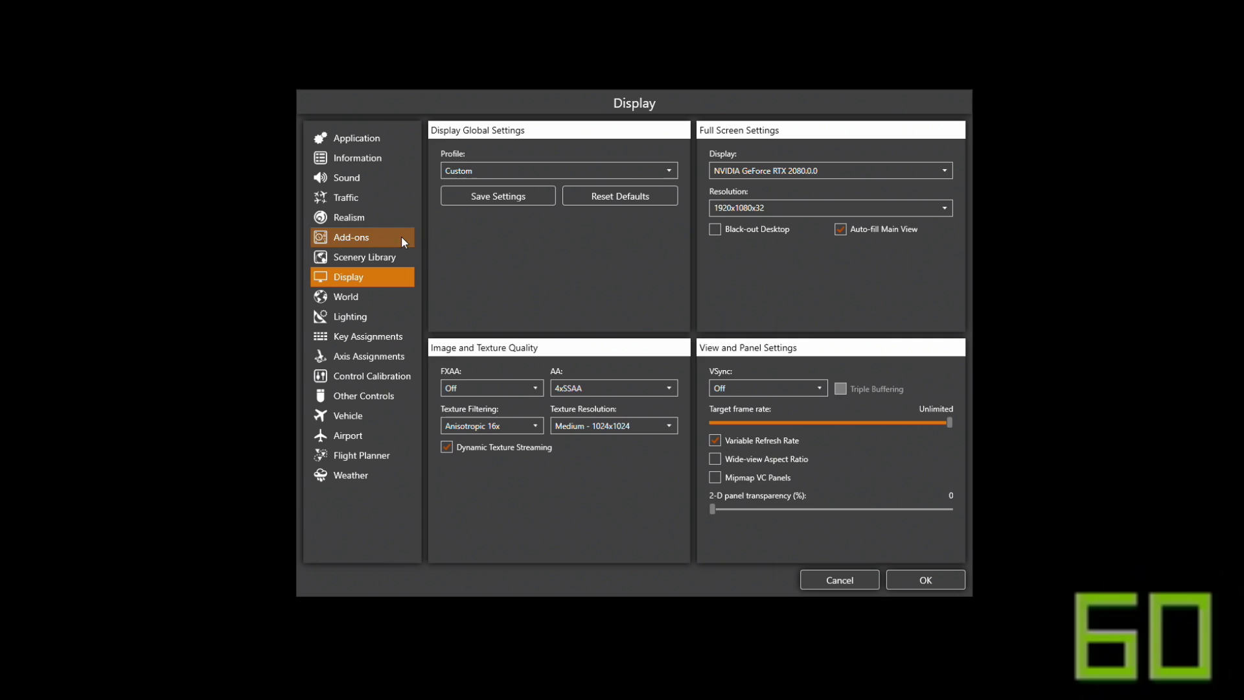
Show the Traffic settings in the Prepar3D options.
{"action": "left_click", "coordinate": [407, 198]}
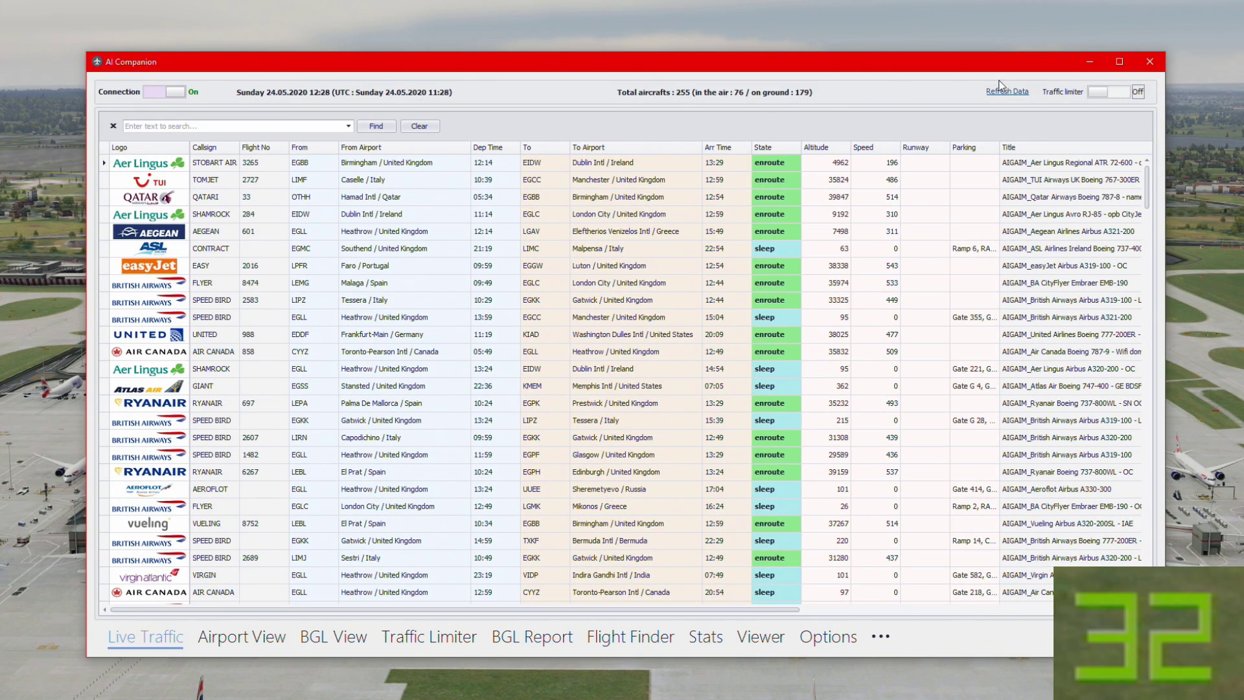
In AI Companion, turn the traffic limiter on and optimize the traffic immediately from the Traffic Limiter settings.
{"action": "left_click", "coordinate": [1097, 94]}
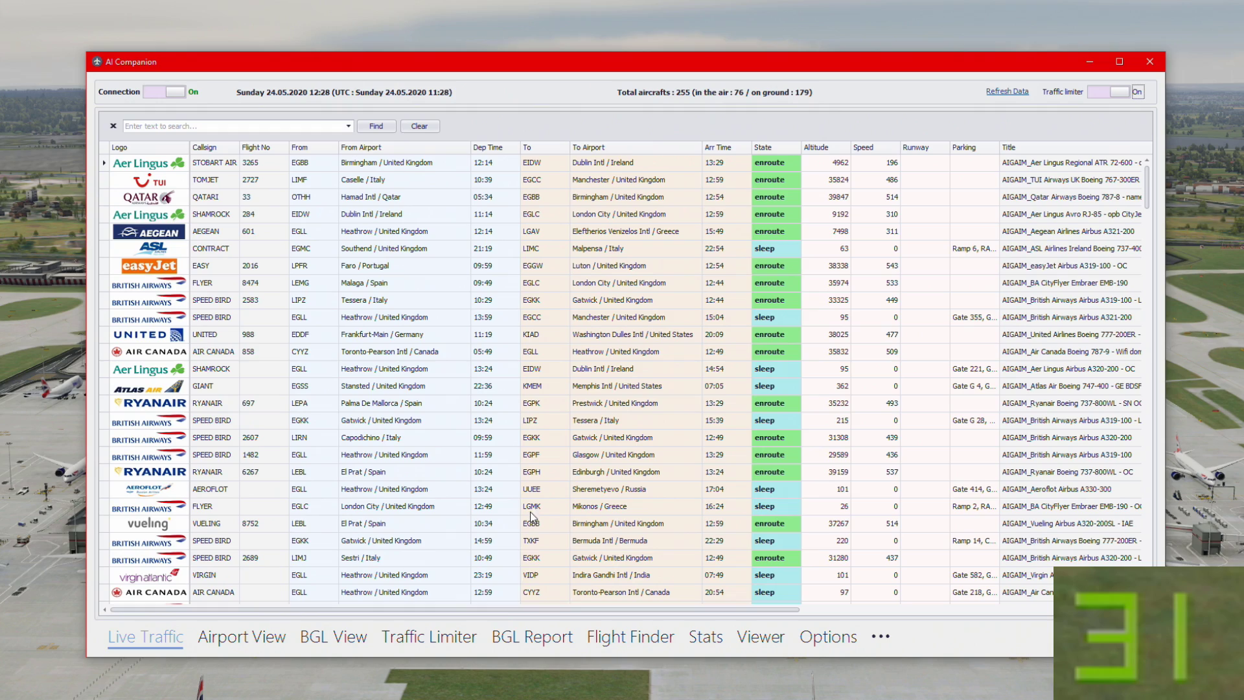
{"action": "left_click", "coordinate": [435, 638]}
{"action": "left_click", "coordinate": [300, 137]}
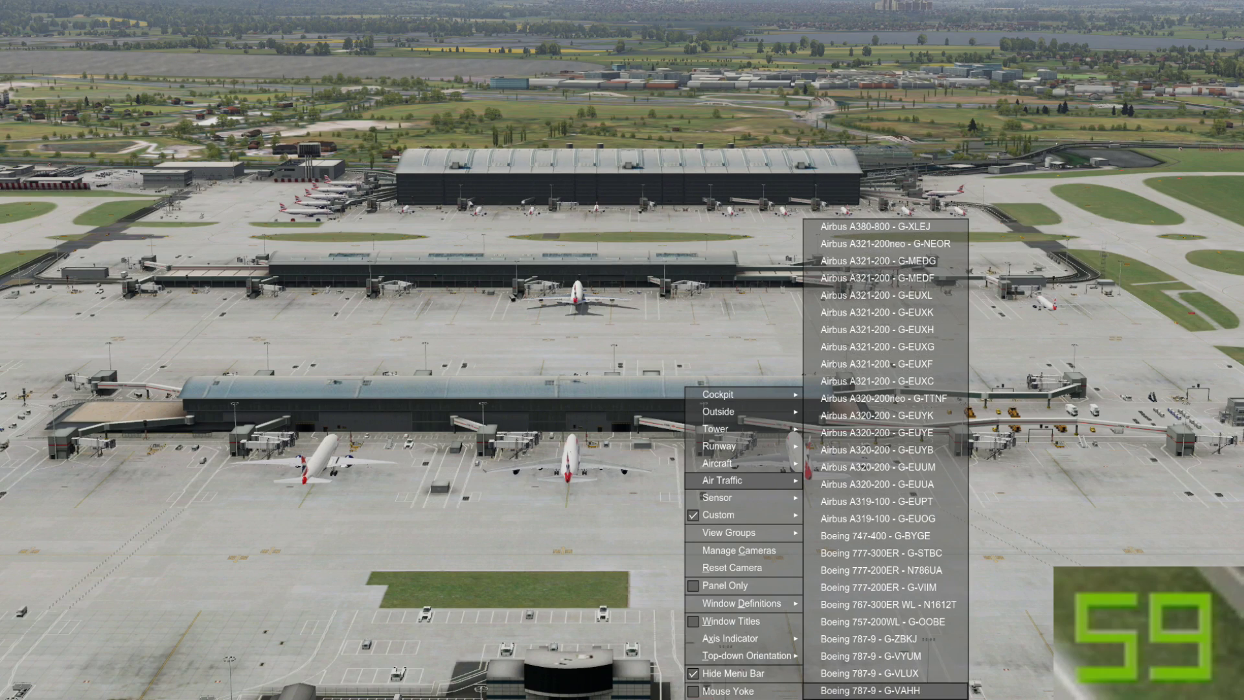
Switch from the simulator back to AI Companion and review the live traffic list.
{"action": "key", "text": "alt+Tab"}
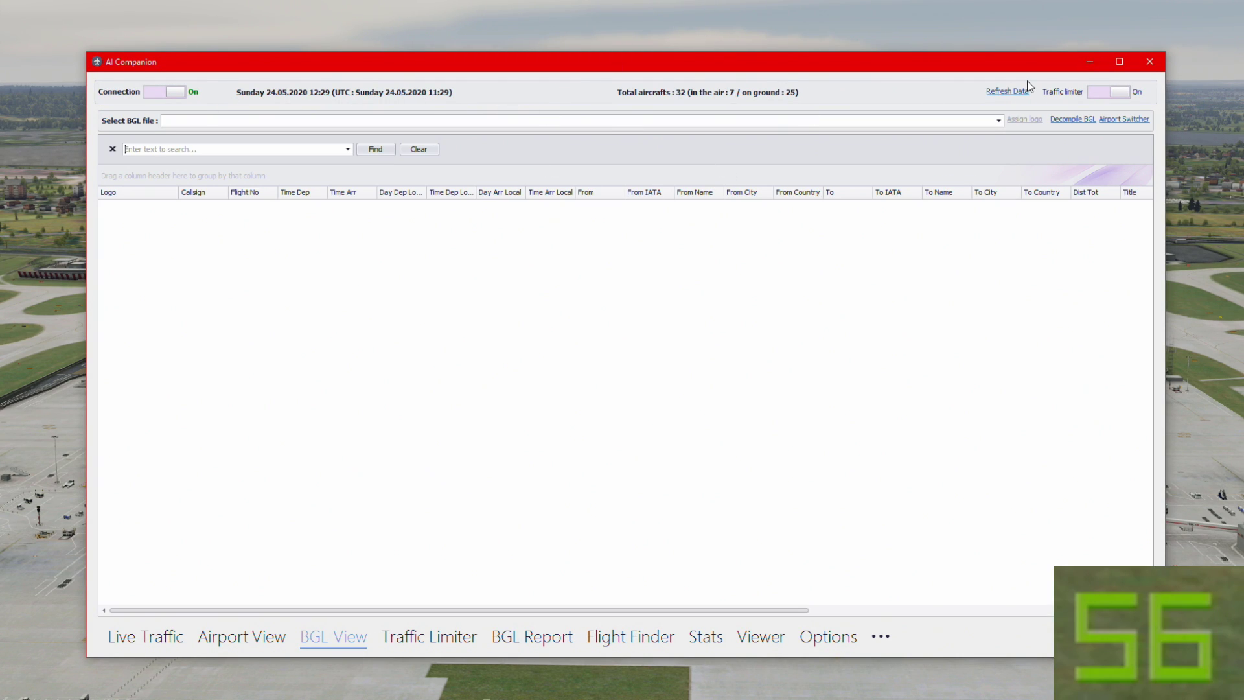
{"action": "left_click", "coordinate": [155, 637]}
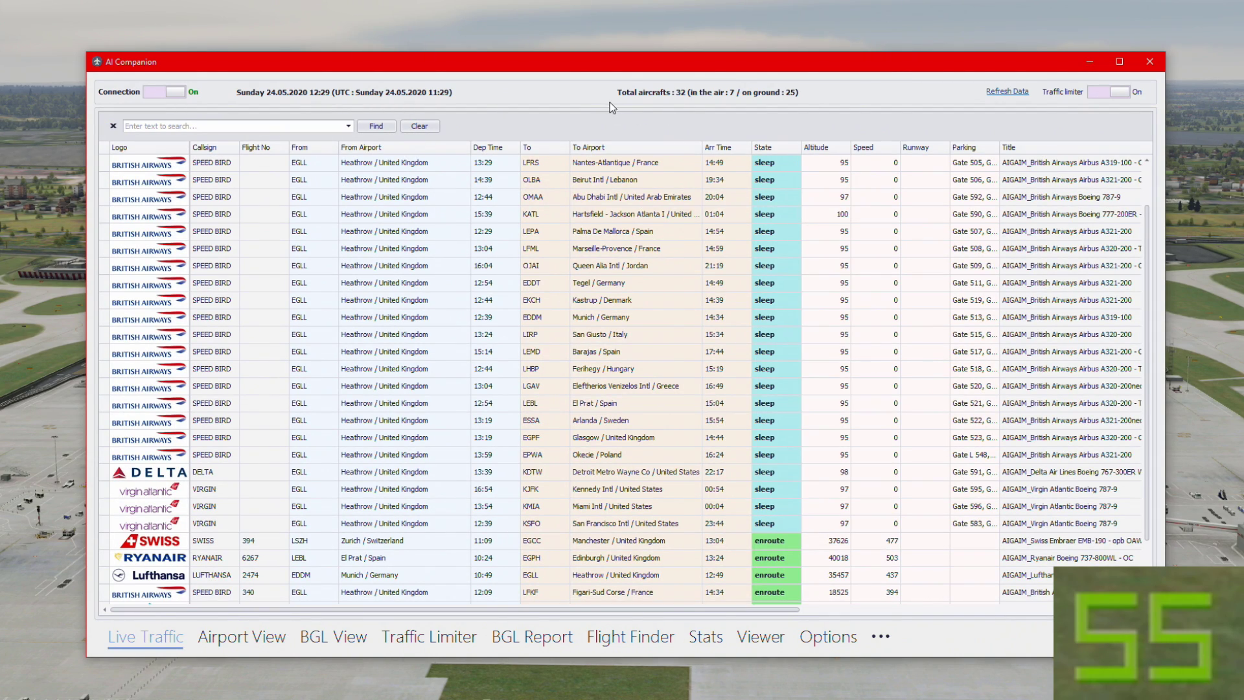